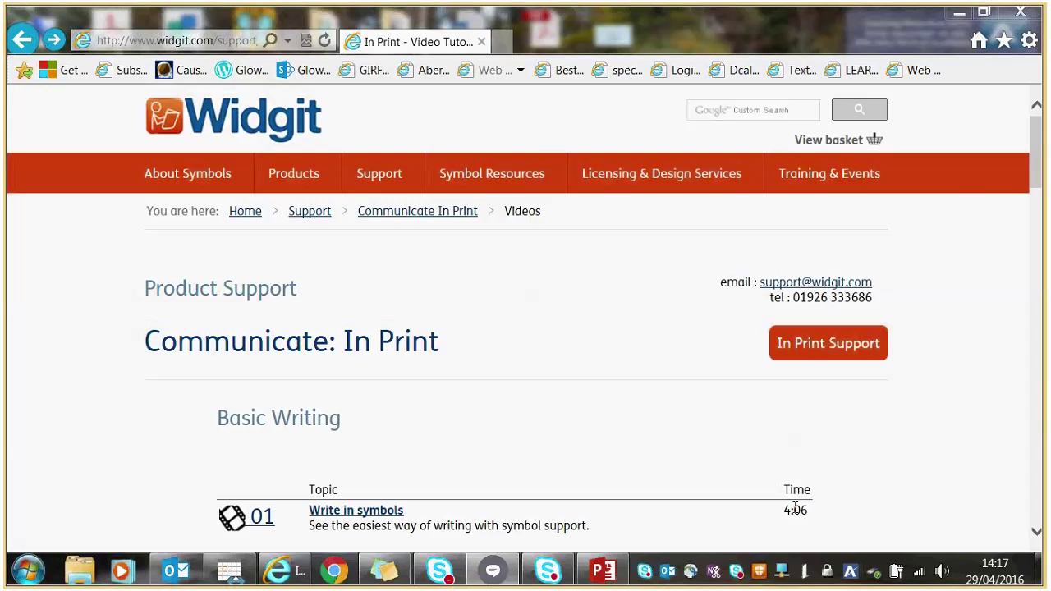
Launch Communicate: In Print 2 from the Start menu over the Widgit support page
{"action": "double_click", "coordinate": [336, 417]}
{"action": "double_click", "coordinate": [242, 417]}
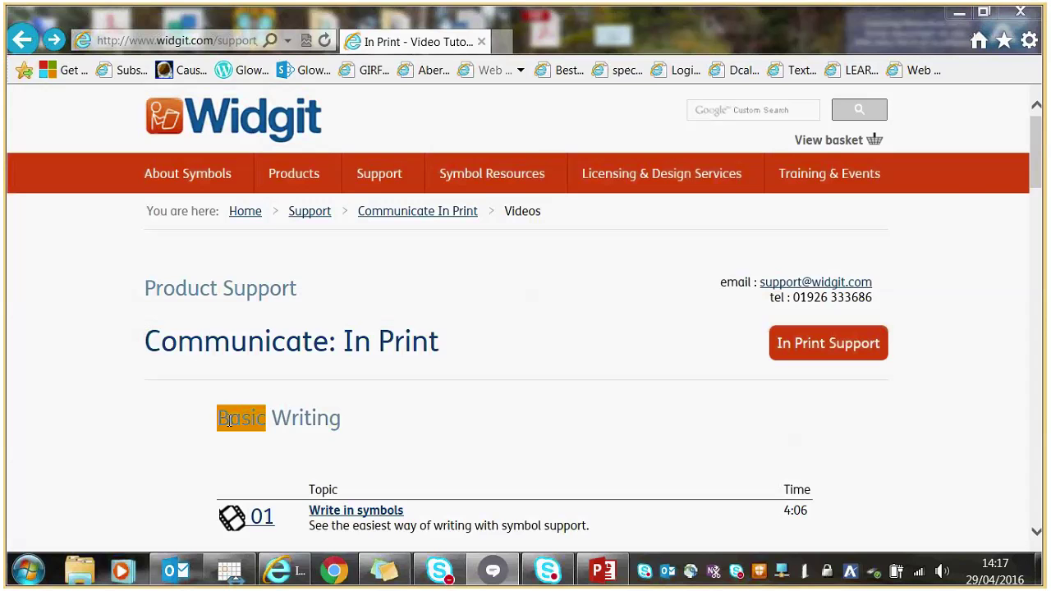
{"action": "left_click", "coordinate": [75, 469]}
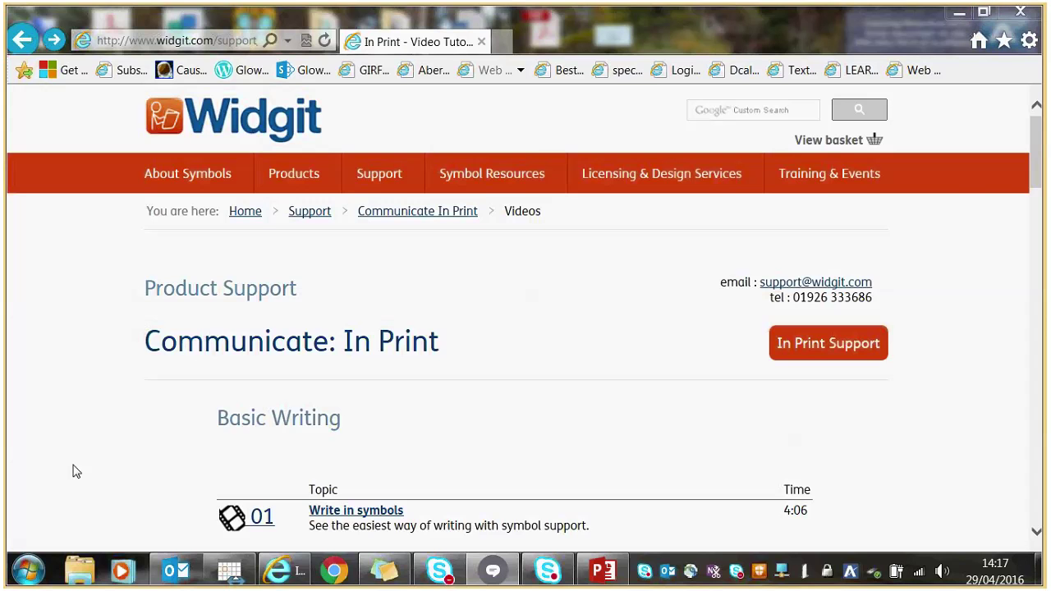
{"action": "left_click", "coordinate": [31, 579]}
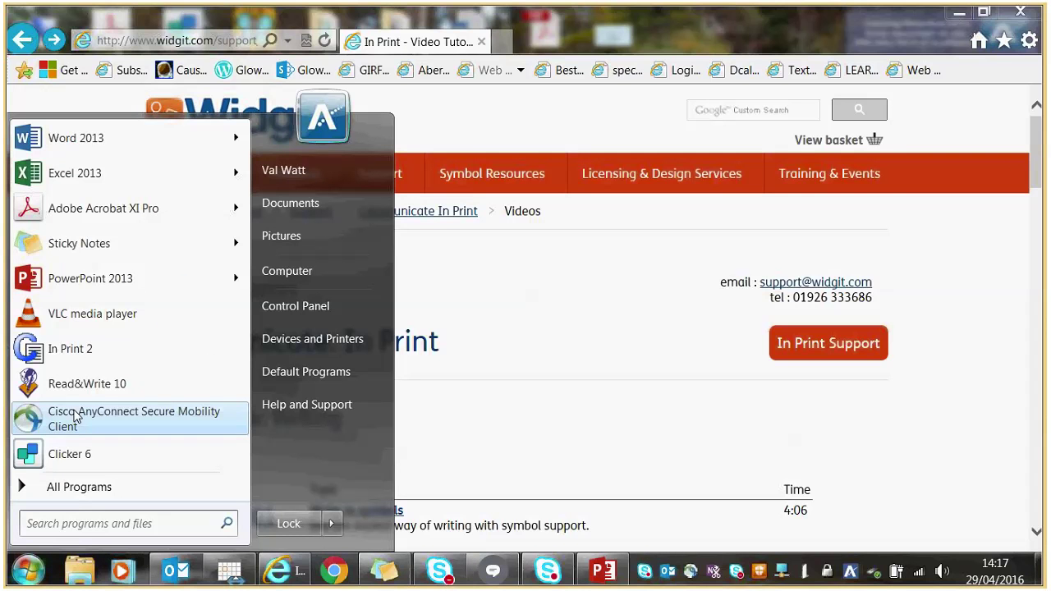
{"action": "left_click", "coordinate": [70, 349]}
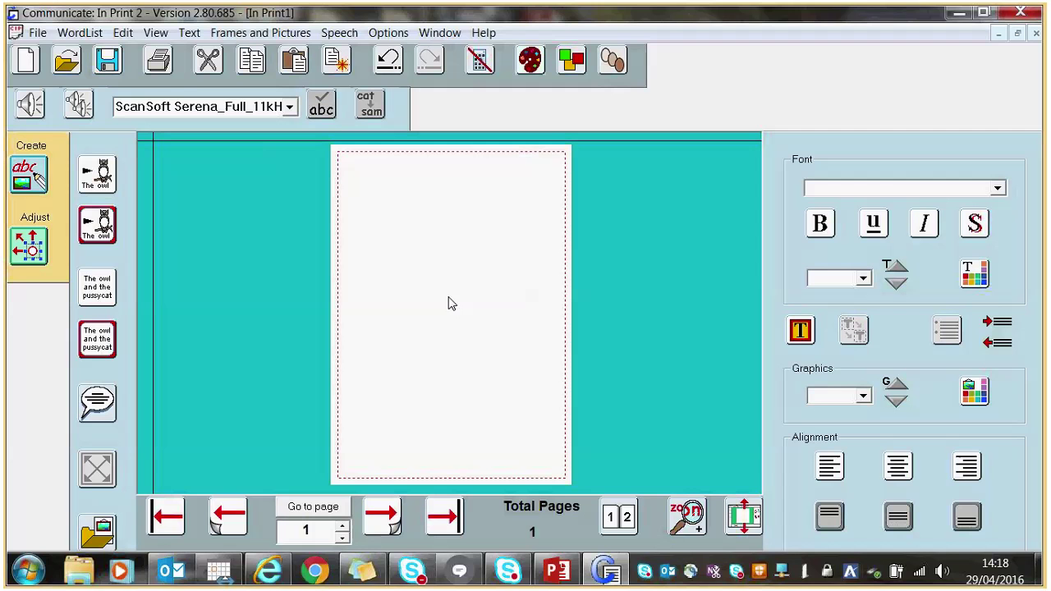
Set the blank page to landscape in Document setup and zoom in on it
{"action": "left_click", "coordinate": [37, 33]}
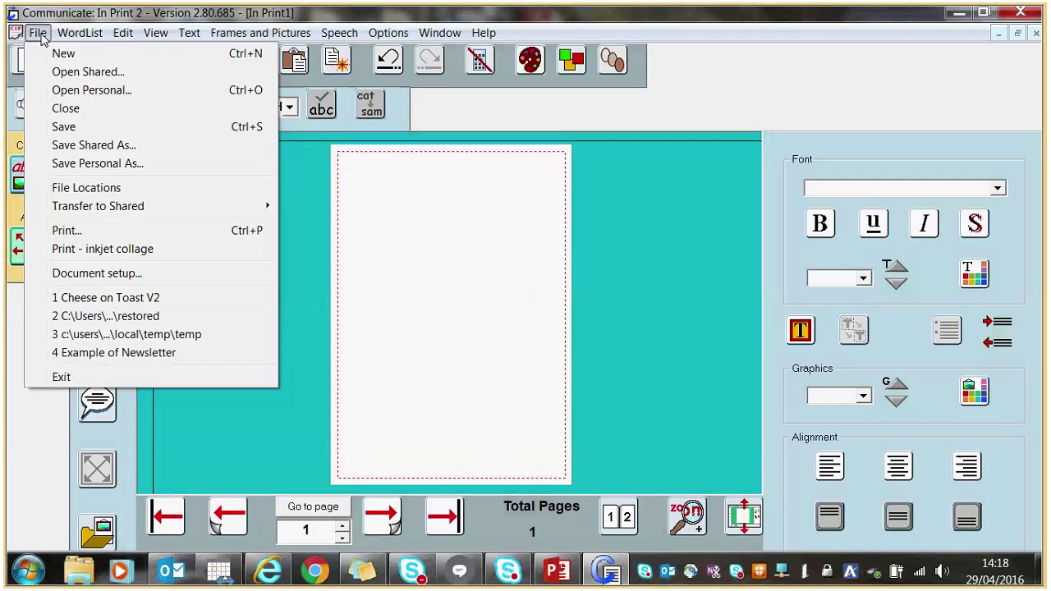
{"action": "left_click", "coordinate": [78, 273]}
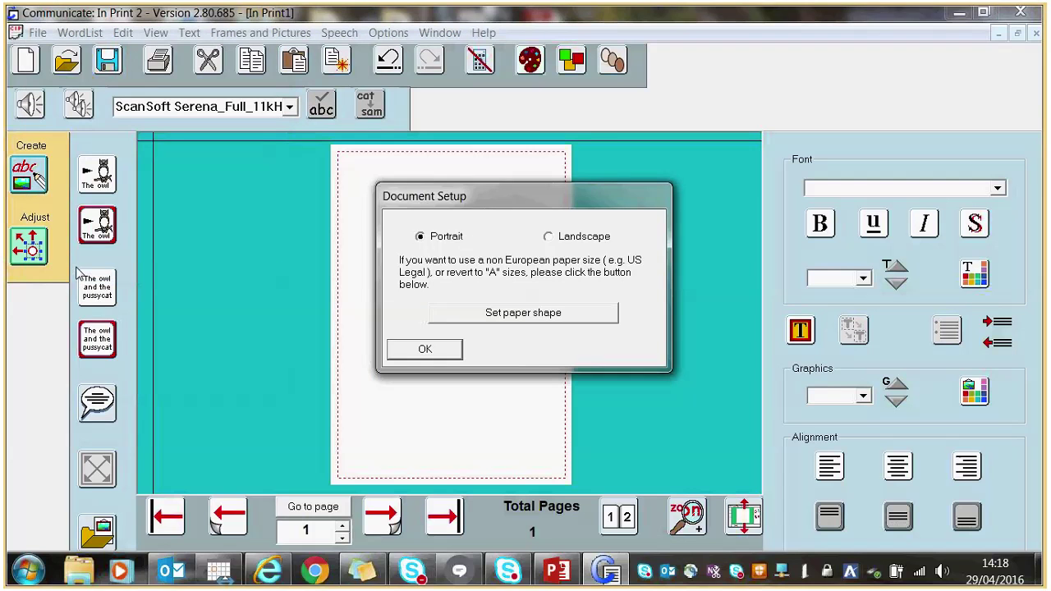
{"action": "left_click", "coordinate": [549, 237]}
{"action": "left_click", "coordinate": [427, 351]}
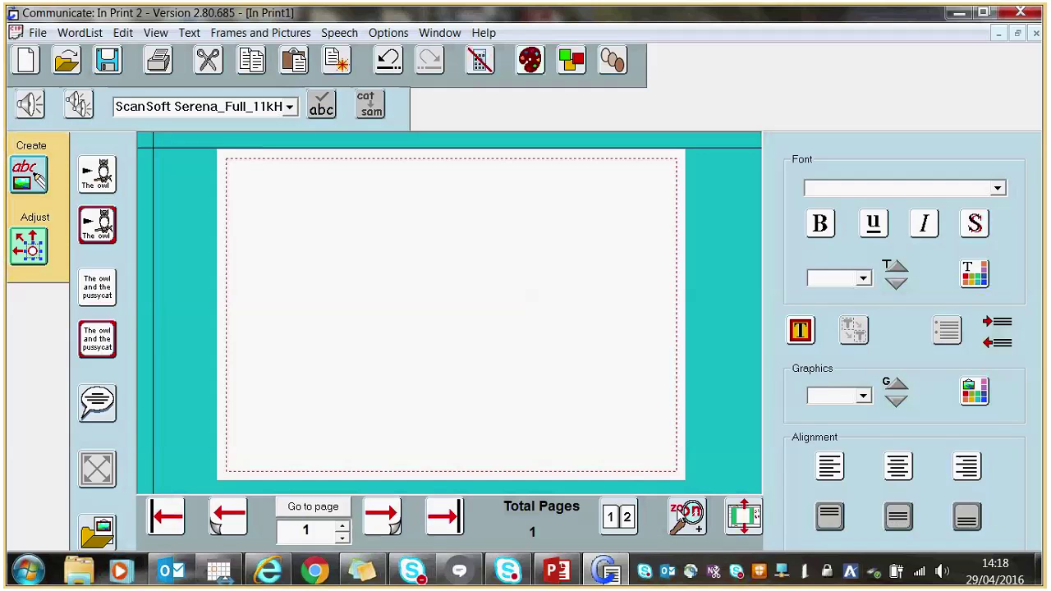
{"action": "left_click", "coordinate": [690, 515]}
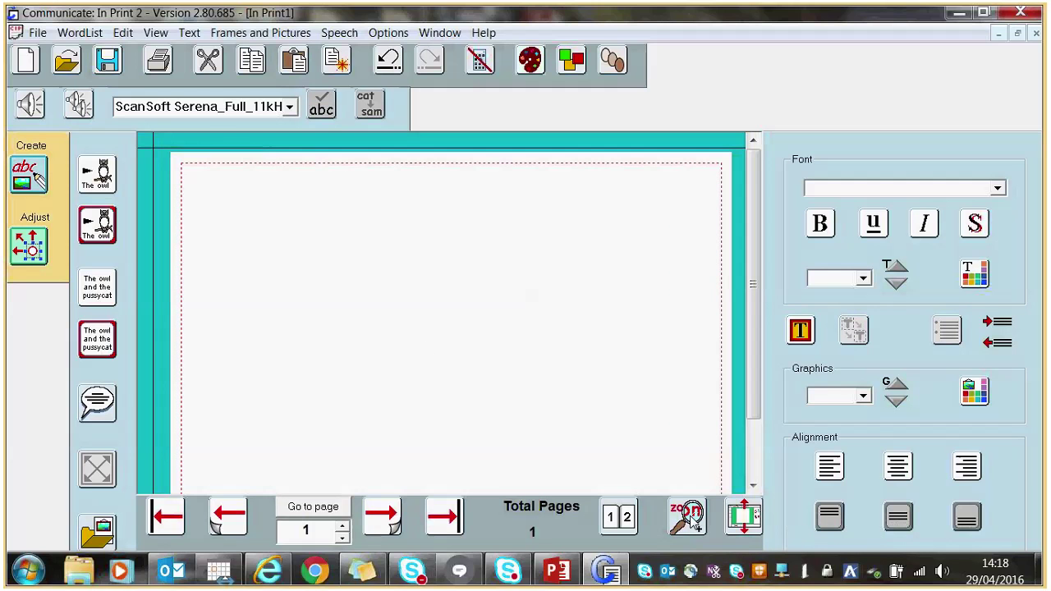
{"action": "mouse_move", "coordinate": [753, 350]}
{"action": "left_mouse_down"}
{"action": "mouse_move", "coordinate": [754, 394]}
{"action": "mouse_move", "coordinate": [756, 330]}
{"action": "left_mouse_up"}
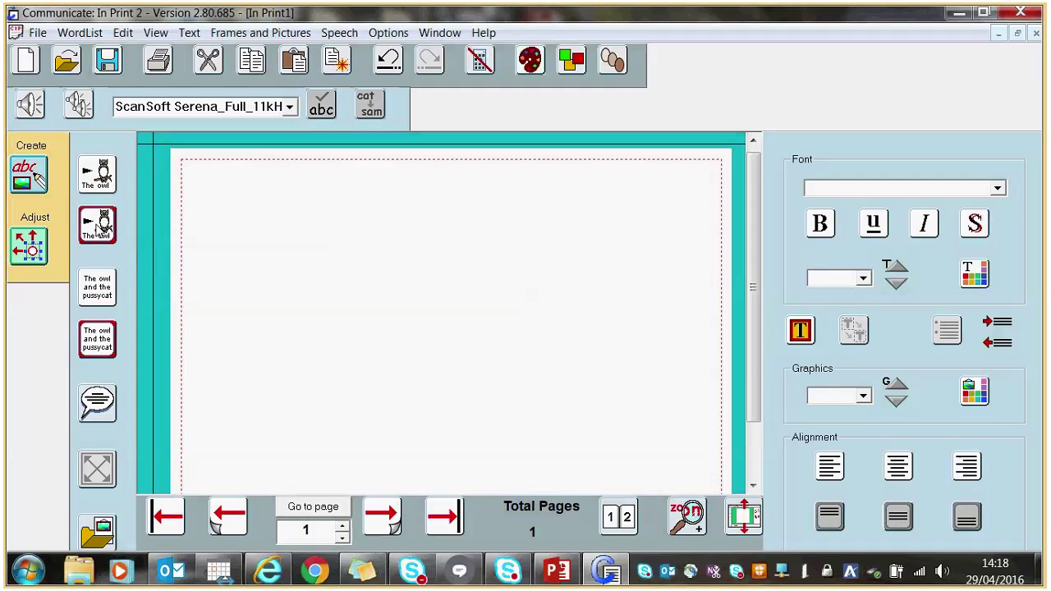
Draw a bordered symbol frame across the top-left area of the landscape page
{"action": "left_click", "coordinate": [99, 226]}
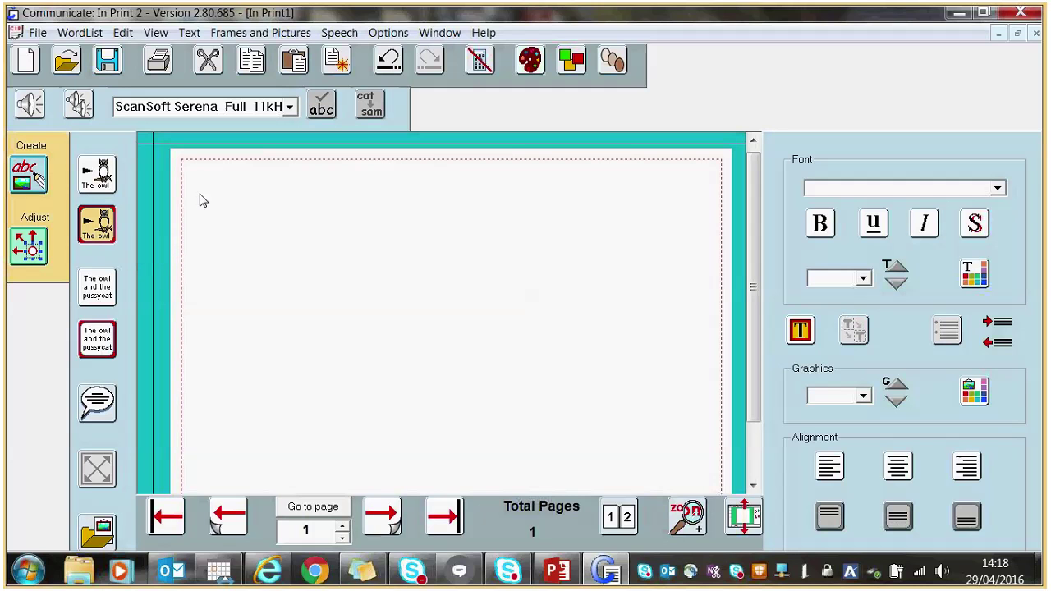
{"action": "left_click_drag", "start_coordinate": [200, 197], "coordinate": [455, 485]}
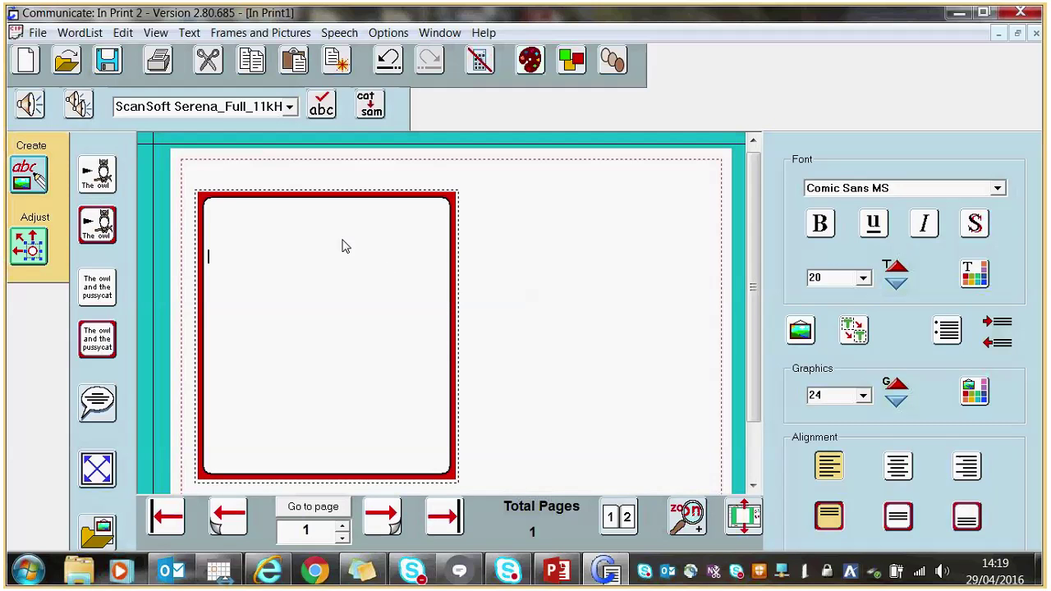
{"action": "left_click", "coordinate": [282, 37]}
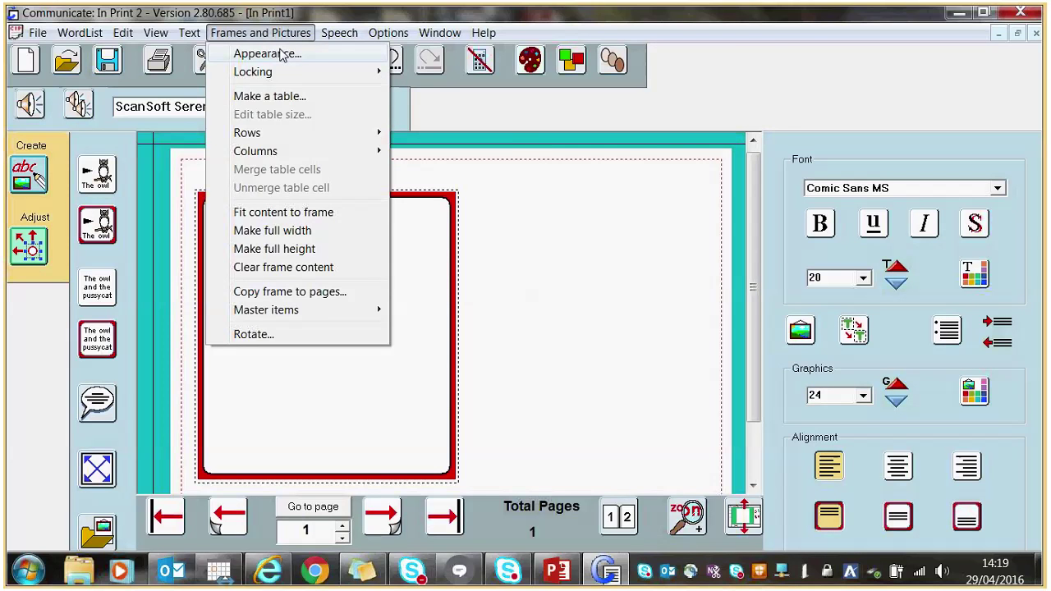
Give the frame corner radius 0 and line thickness 10 in its Appearance settings
{"action": "left_click", "coordinate": [267, 53]}
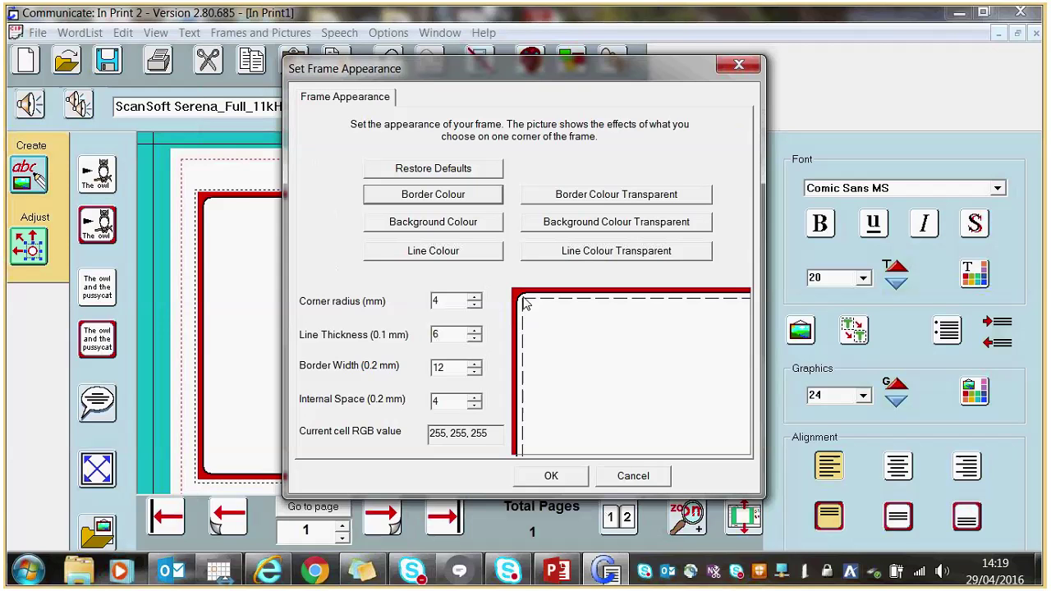
{"action": "left_click", "coordinate": [477, 299]}
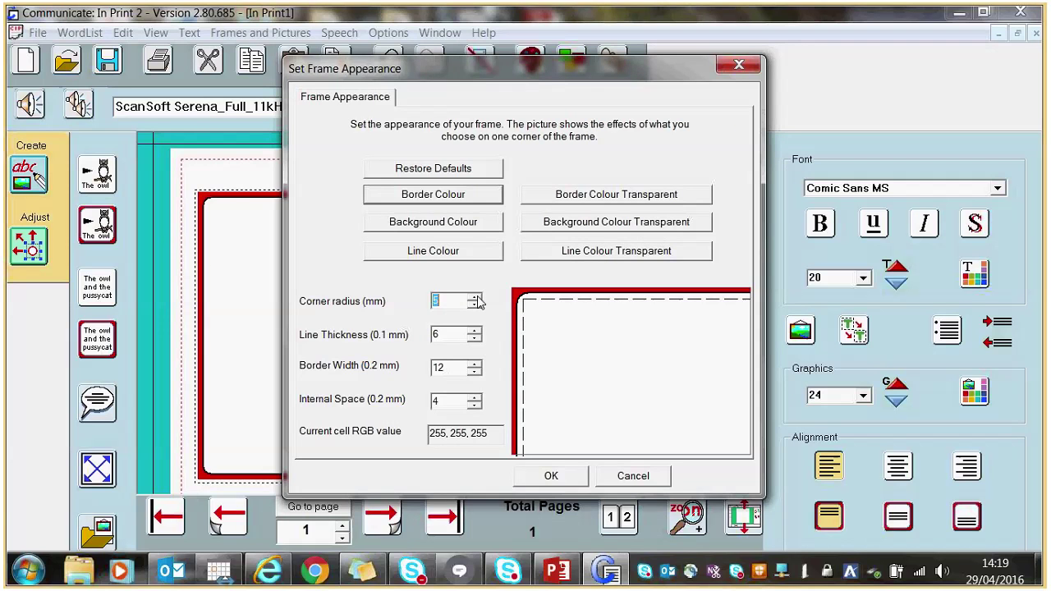
{"action": "type", "text": "0"}
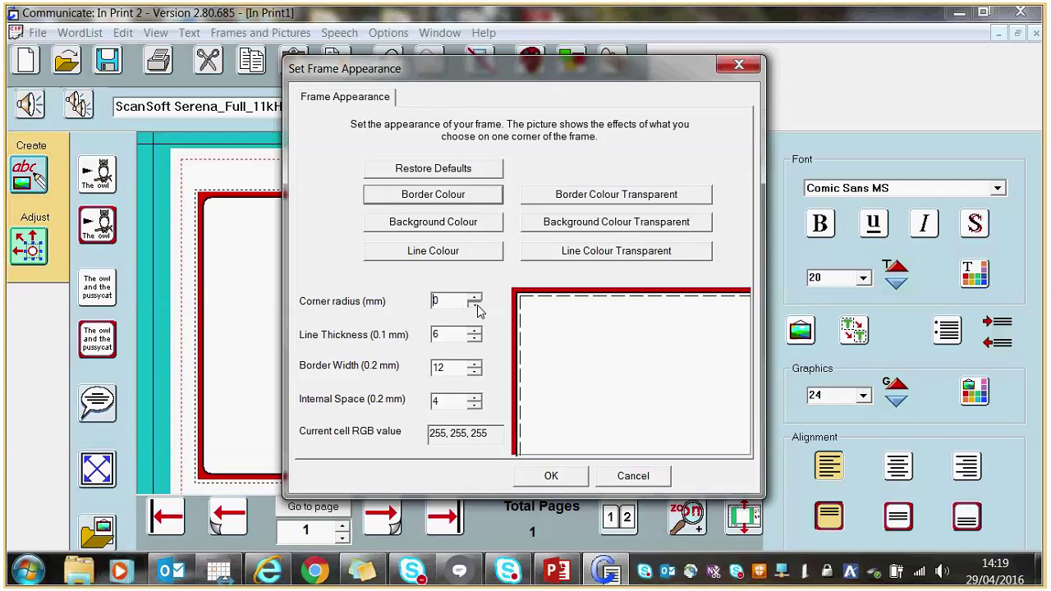
{"action": "left_click", "coordinate": [477, 305]}
{"action": "left_click", "coordinate": [476, 331]}
{"action": "left_click", "coordinate": [476, 332]}
{"action": "left_click", "coordinate": [477, 332]}
{"action": "left_click", "coordinate": [476, 331]}
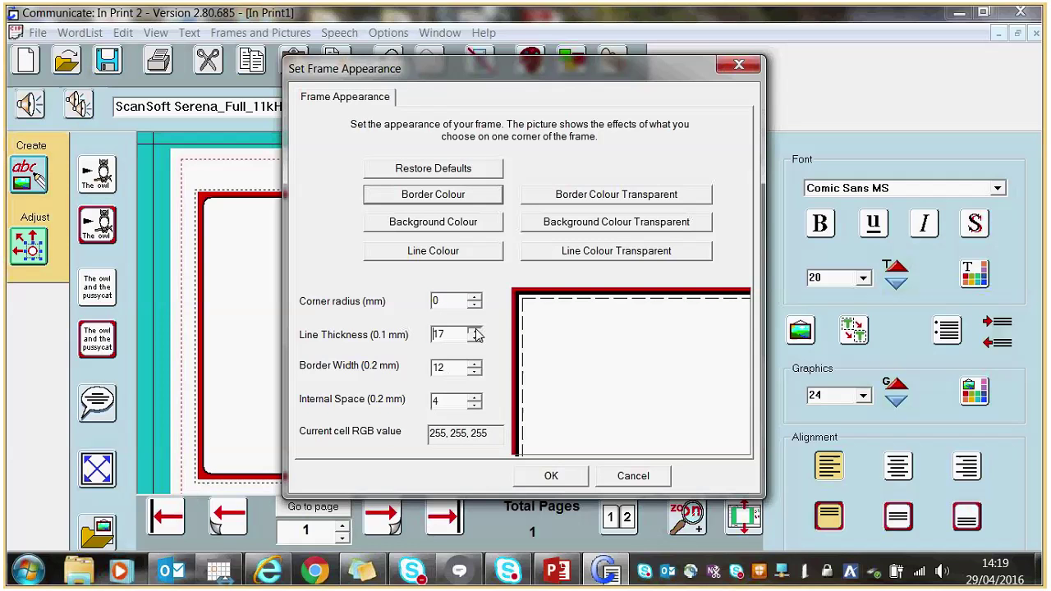
{"action": "left_click", "coordinate": [476, 332]}
{"action": "left_click", "coordinate": [476, 332]}
{"action": "left_click", "coordinate": [476, 332]}
{"action": "left_click", "coordinate": [476, 338]}
{"action": "left_click", "coordinate": [476, 338]}
{"action": "left_click", "coordinate": [476, 338]}
{"action": "left_click", "coordinate": [476, 339]}
{"action": "left_click", "coordinate": [477, 338]}
{"action": "left_click", "coordinate": [476, 338]}
{"action": "left_click", "coordinate": [476, 338]}
{"action": "left_click", "coordinate": [477, 338]}
{"action": "left_click", "coordinate": [476, 339]}
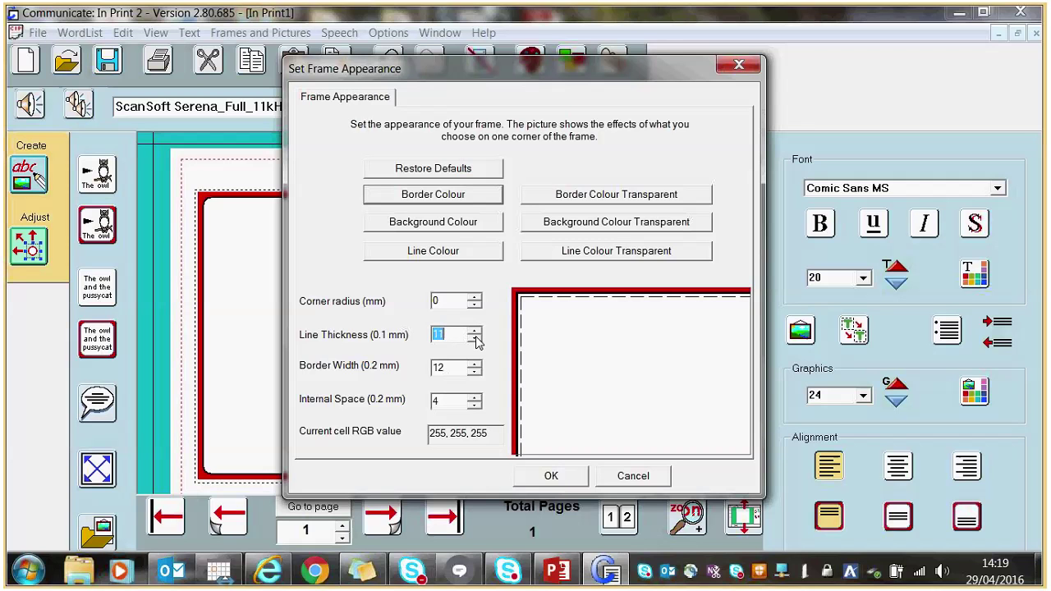
{"action": "left_click", "coordinate": [476, 338]}
Set the red border width to 27 and internal space to 4, then apply
{"action": "left_click", "coordinate": [475, 365]}
{"action": "left_click", "coordinate": [476, 365]}
{"action": "left_click", "coordinate": [475, 365]}
{"action": "left_click", "coordinate": [475, 364]}
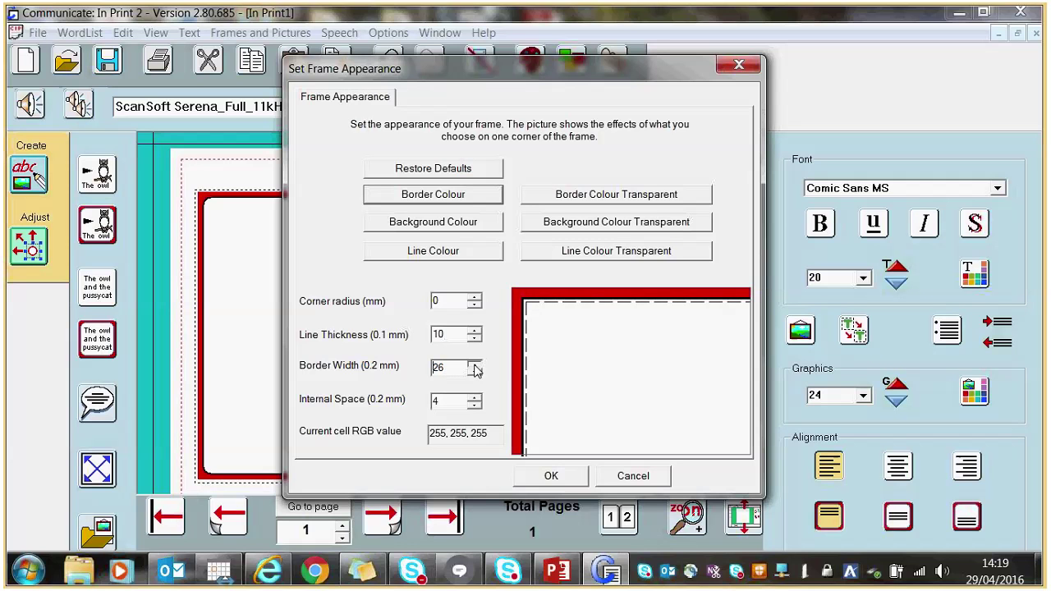
{"action": "left_click", "coordinate": [474, 366]}
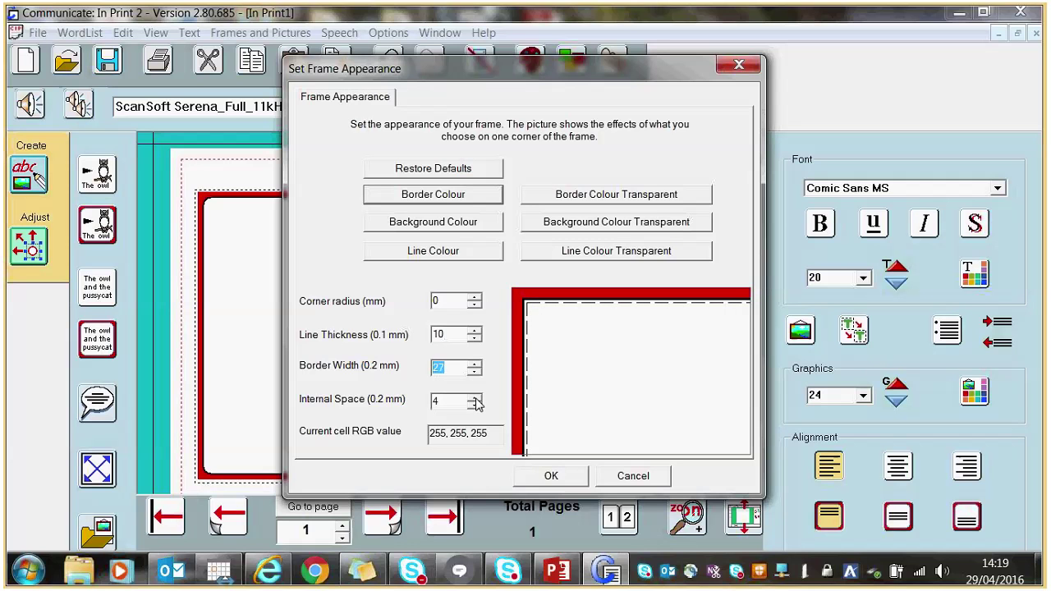
{"action": "left_click", "coordinate": [474, 397]}
{"action": "left_click", "coordinate": [474, 397]}
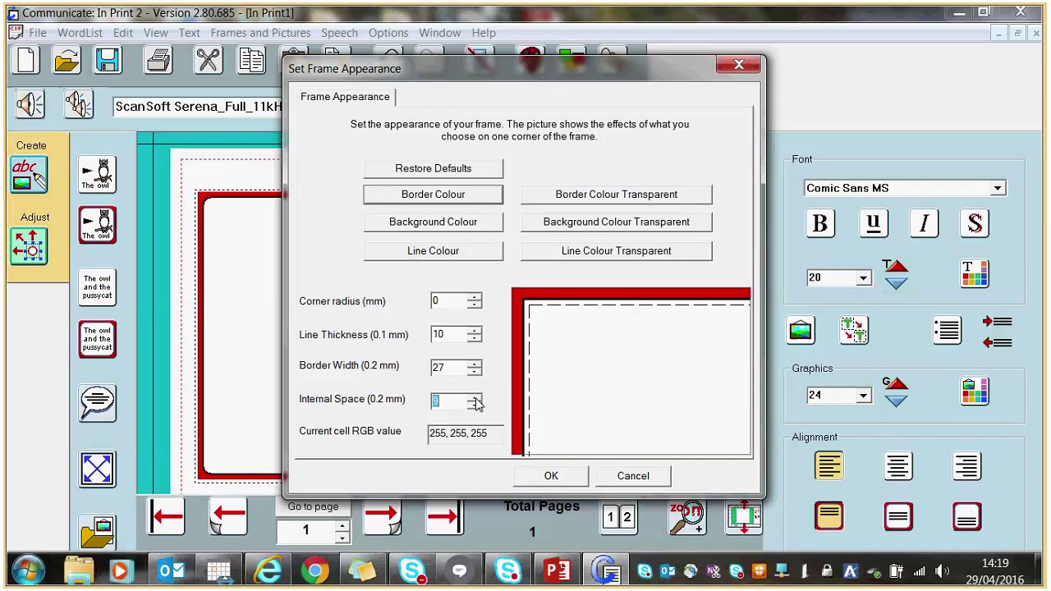
{"action": "left_click", "coordinate": [475, 398]}
{"action": "left_click", "coordinate": [475, 398]}
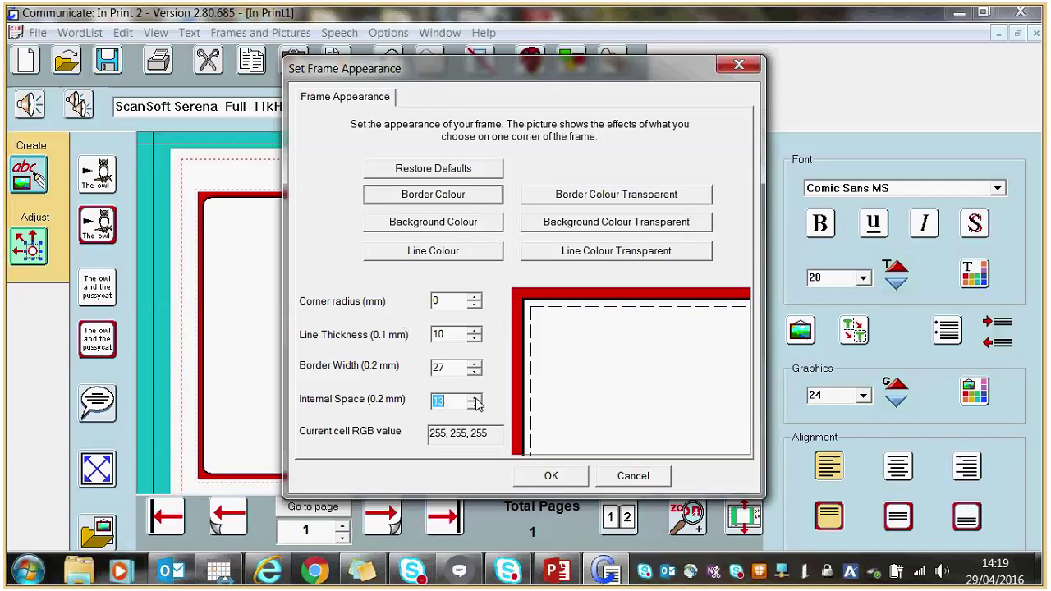
{"action": "left_click", "coordinate": [475, 397]}
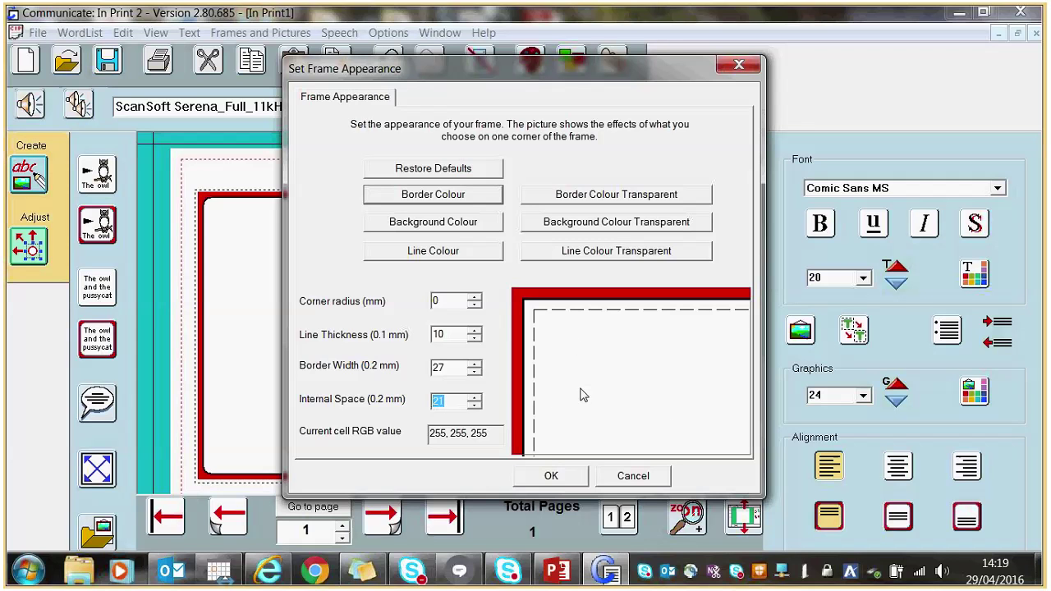
{"action": "left_click", "coordinate": [474, 405]}
{"action": "left_click", "coordinate": [475, 404]}
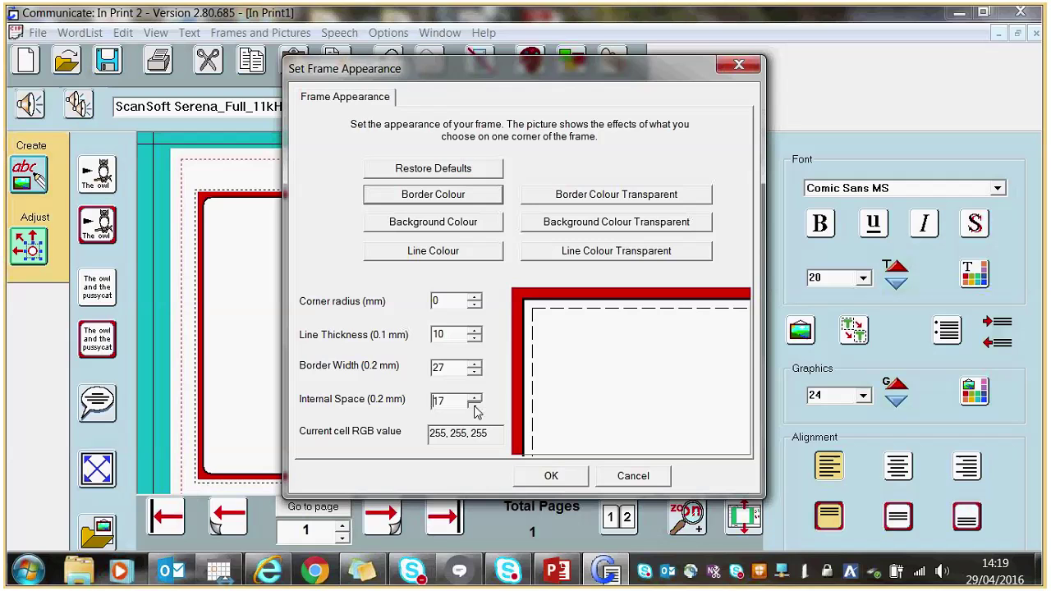
{"action": "left_click", "coordinate": [474, 405]}
{"action": "left_click", "coordinate": [475, 405]}
{"action": "left_click", "coordinate": [475, 405]}
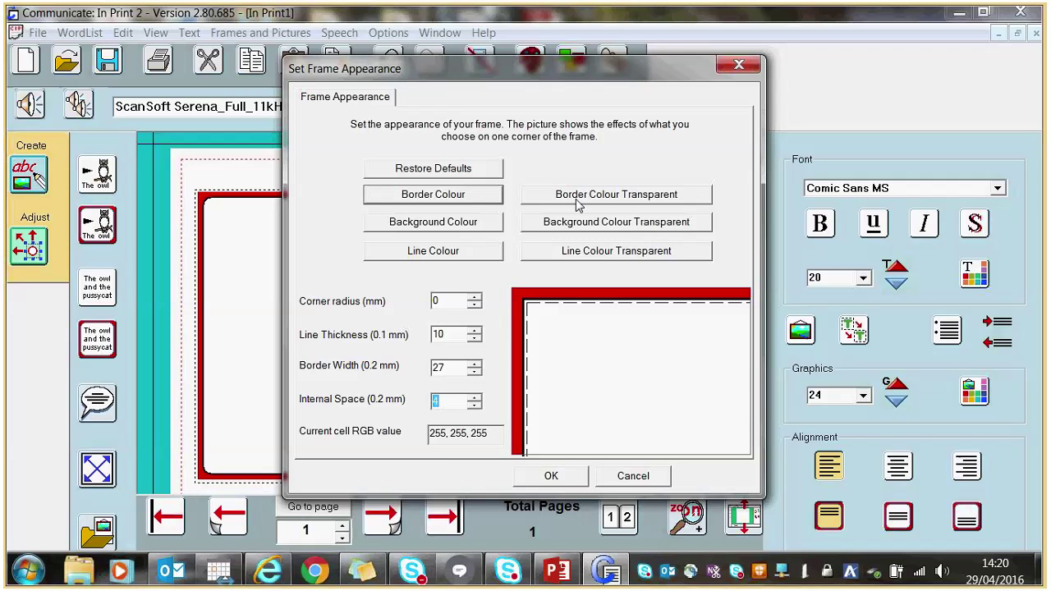
{"action": "left_click", "coordinate": [551, 477]}
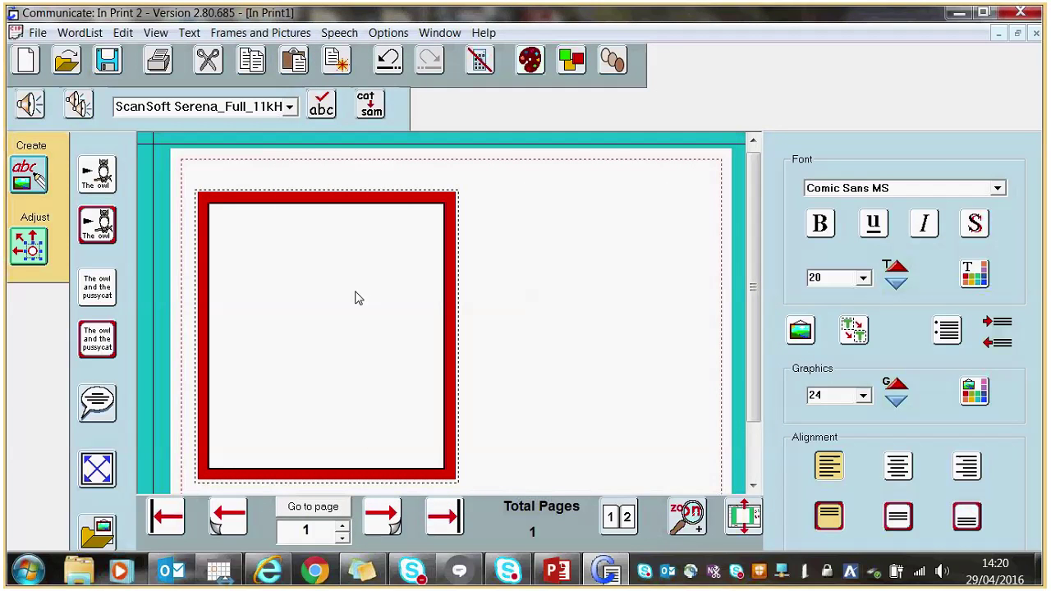
Turn the frame into a two-cell table with Make a table
{"action": "left_click", "coordinate": [287, 33]}
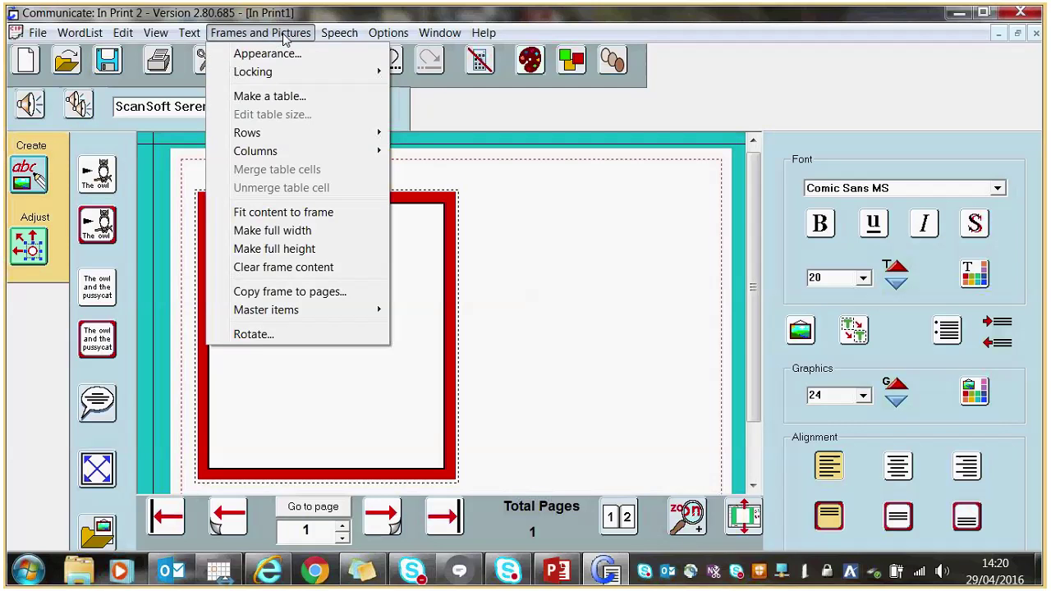
{"action": "left_click", "coordinate": [279, 96]}
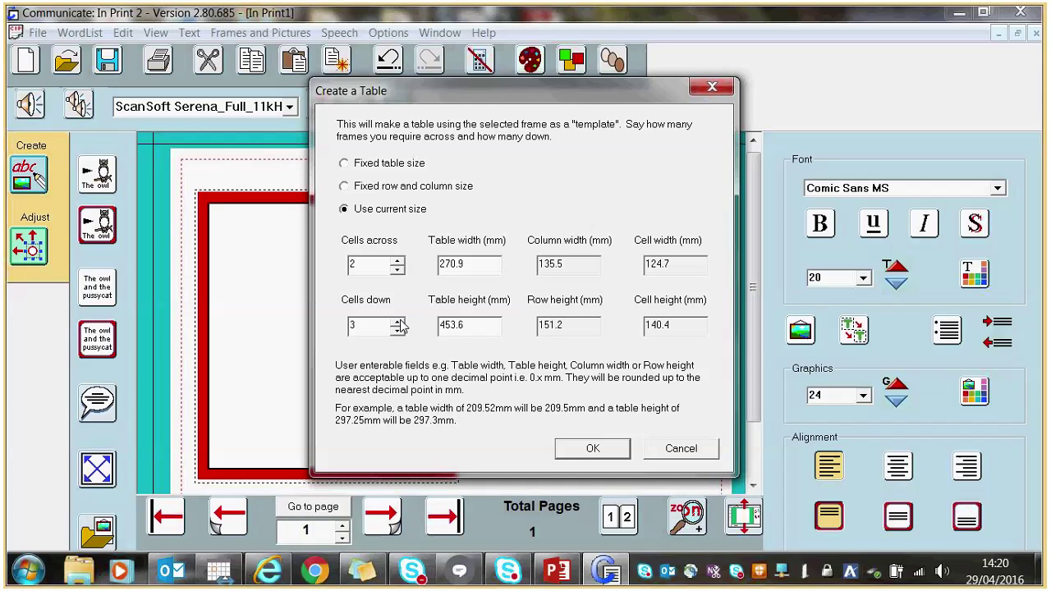
{"action": "left_click", "coordinate": [575, 453]}
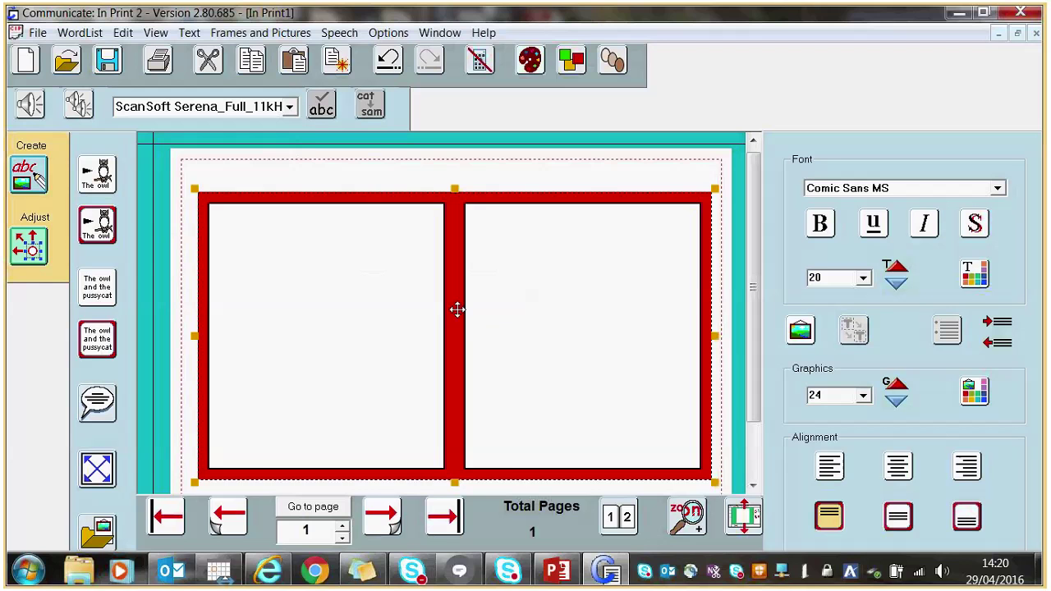
Move and stretch the table so it fills most of the landscape page
{"action": "left_click_drag", "start_coordinate": [458, 309], "coordinate": [473, 294]}
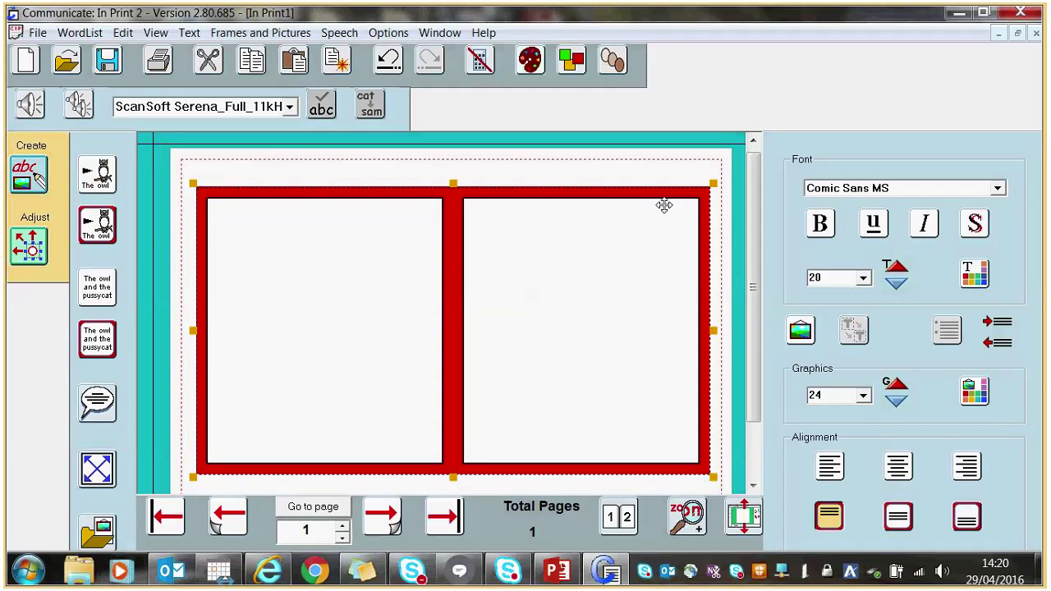
{"action": "mouse_move", "coordinate": [715, 180]}
{"action": "left_mouse_down"}
{"action": "mouse_move", "coordinate": [627, 282]}
{"action": "mouse_move", "coordinate": [720, 177]}
{"action": "left_mouse_up"}
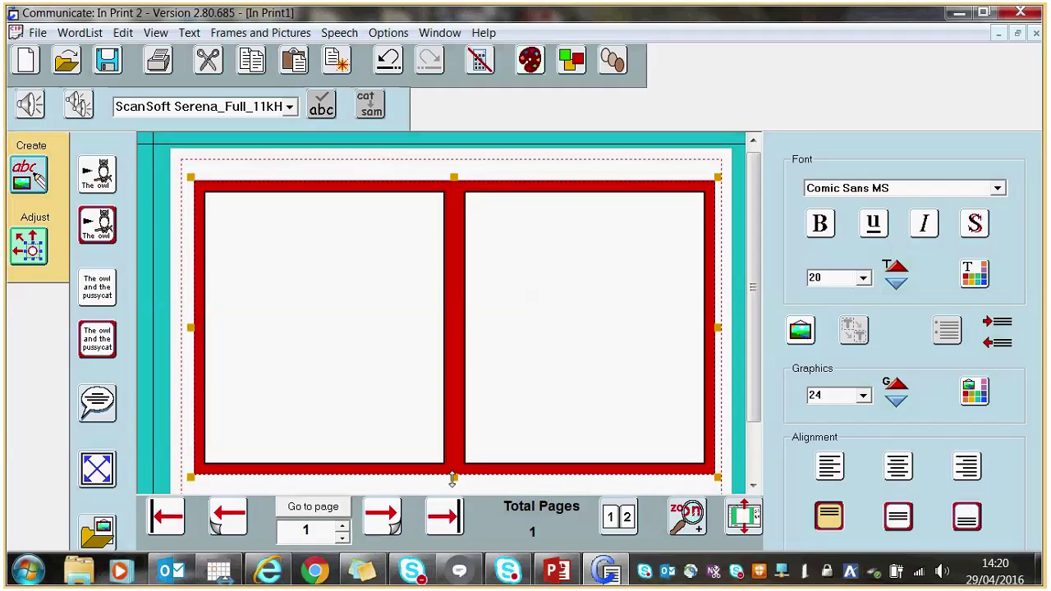
{"action": "left_click_drag", "start_coordinate": [454, 477], "coordinate": [454, 489]}
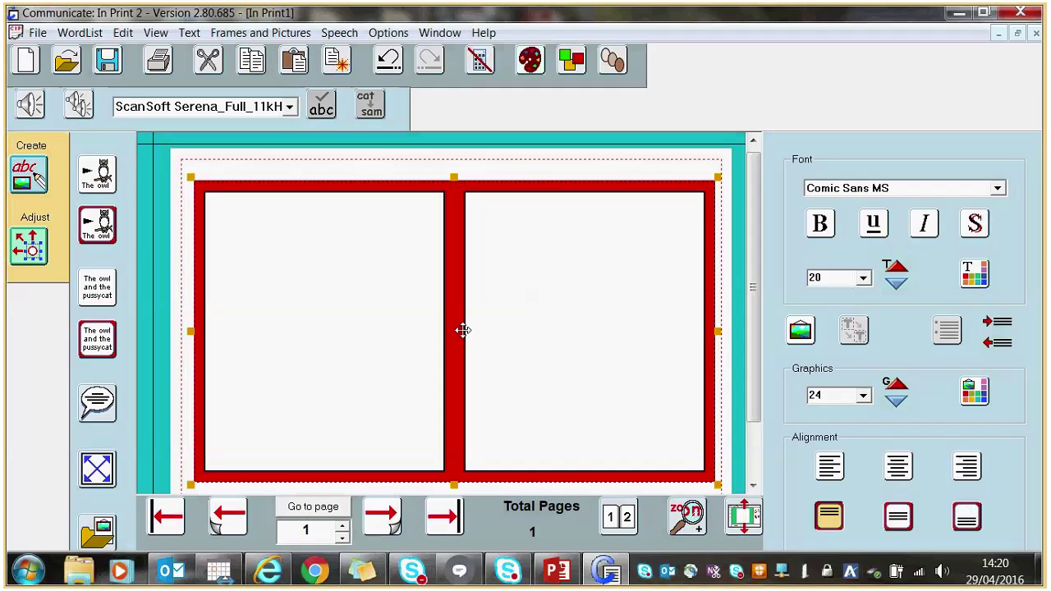
Type 'Staff room' in the left cell and 'Library' in the right cell, each getting its symbol
{"action": "left_click", "coordinate": [402, 330]}
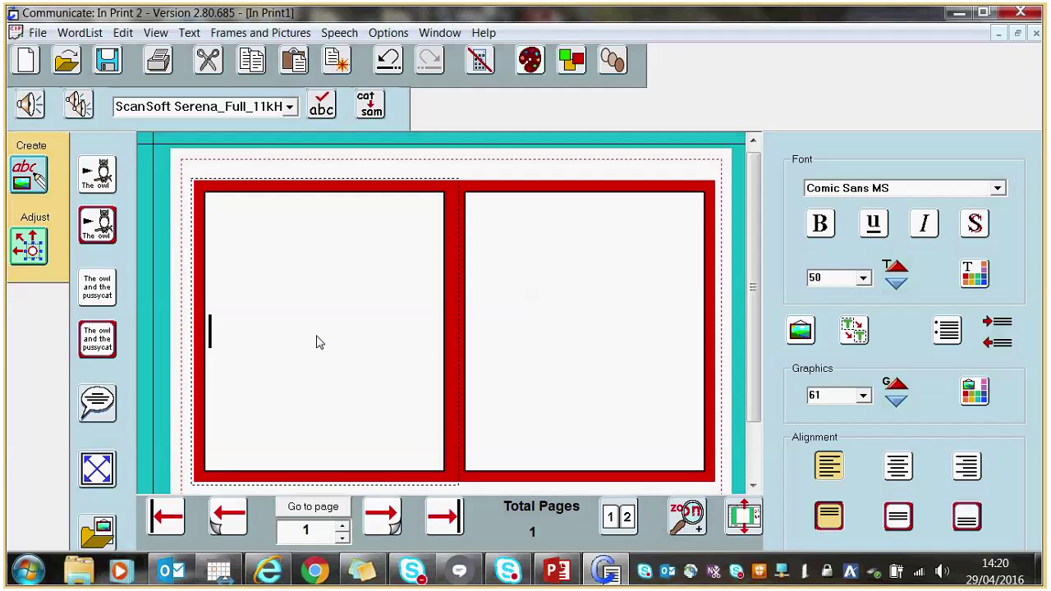
{"action": "type", "text": "Staff "}
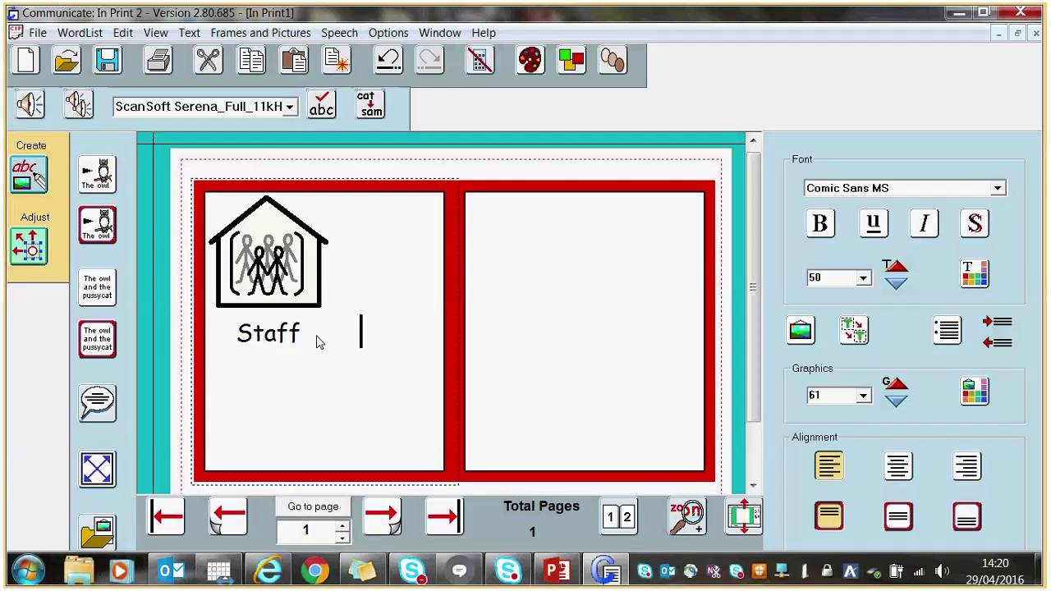
{"action": "type", "text": "room"}
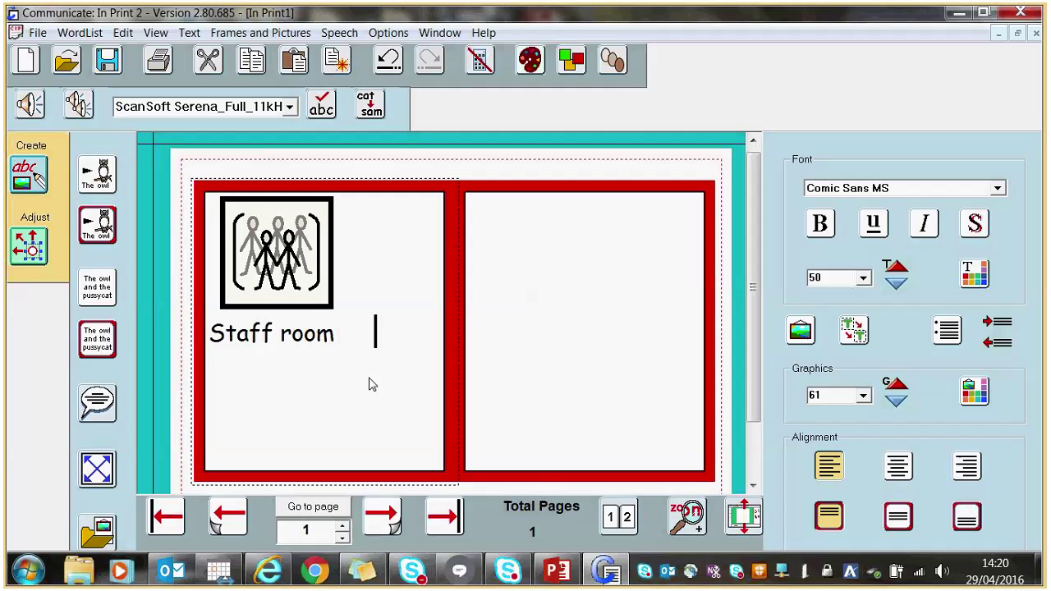
{"action": "left_click", "coordinate": [495, 347]}
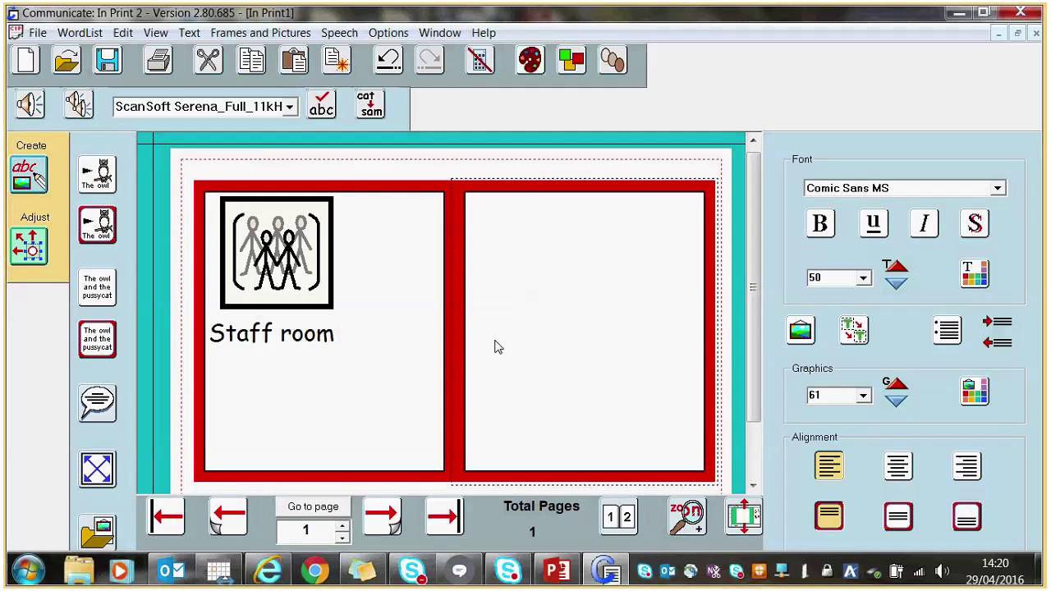
{"action": "type", "text": "Library"}
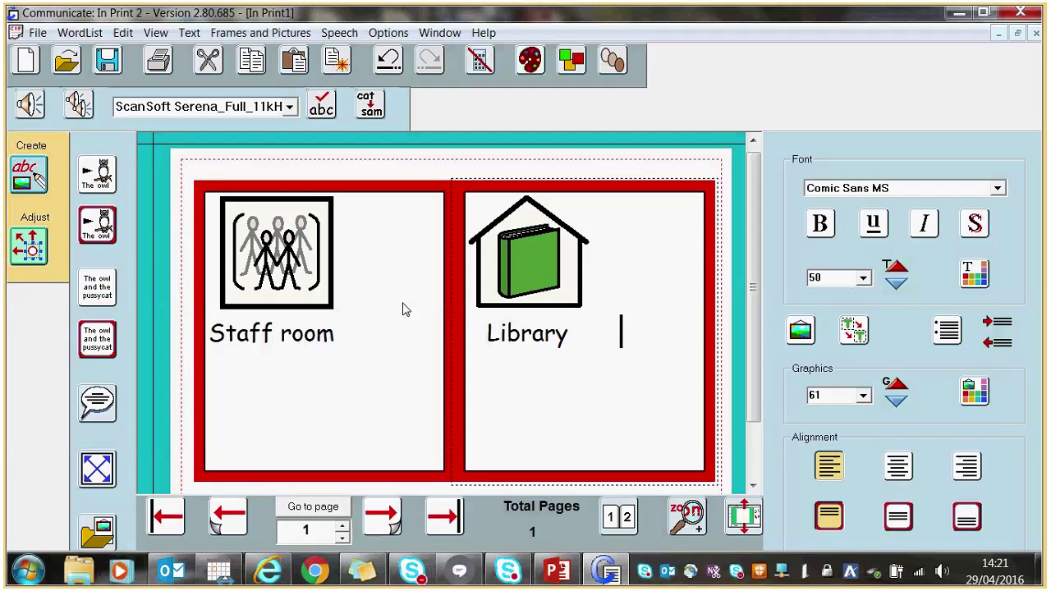
{"action": "key", "text": "Escape"}
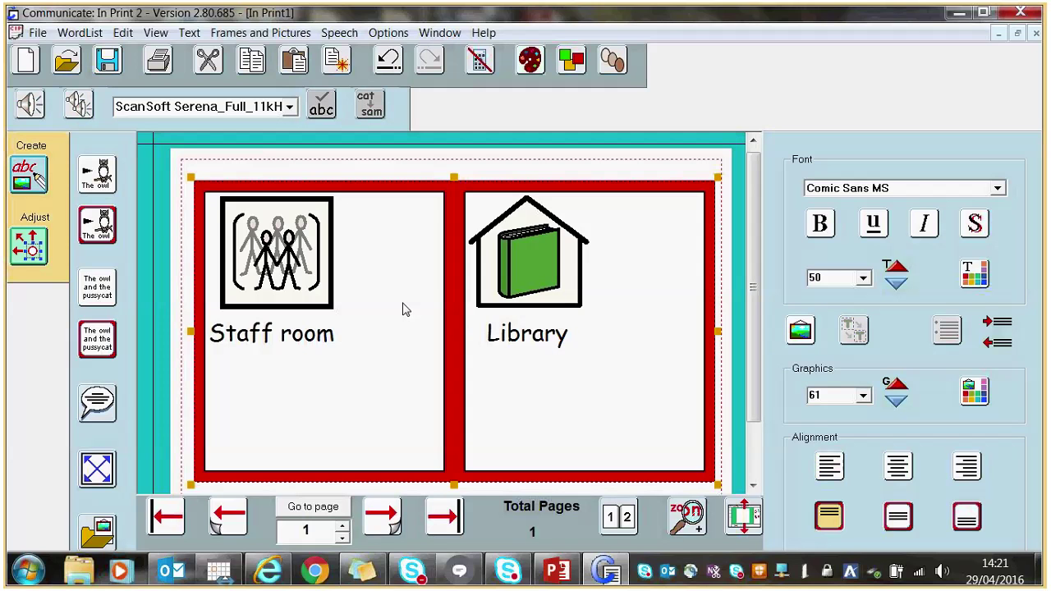
Grow the Staff room and Library content to fill the cells, centred horizontally and vertically
{"action": "left_click", "coordinate": [97, 469]}
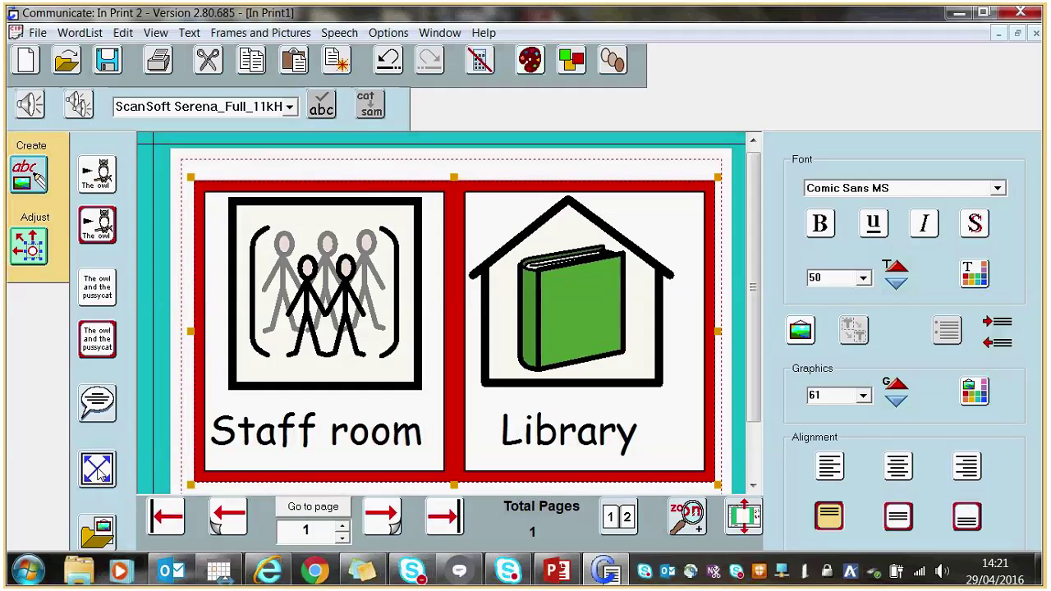
{"action": "left_click", "coordinate": [899, 473]}
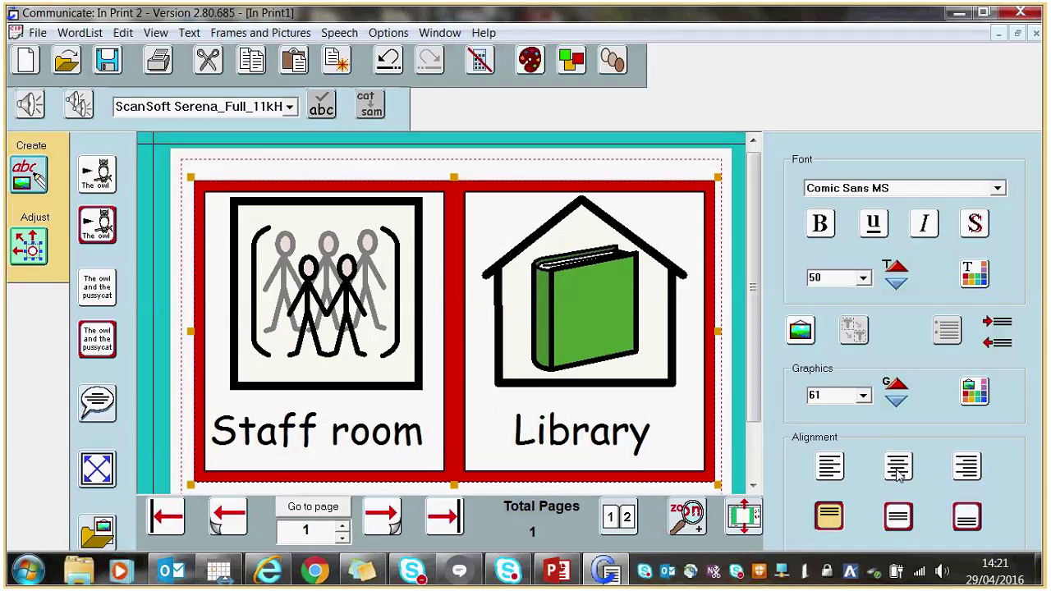
{"action": "left_click", "coordinate": [901, 523]}
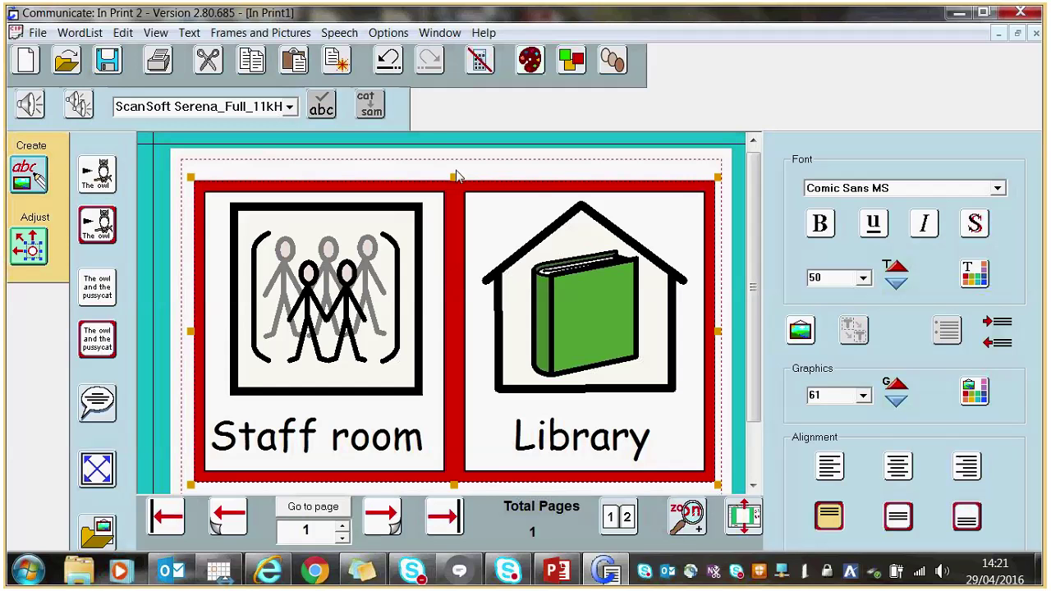
Copy the whole two-cell sign frame onto a new page 2
{"action": "left_click", "coordinate": [486, 229]}
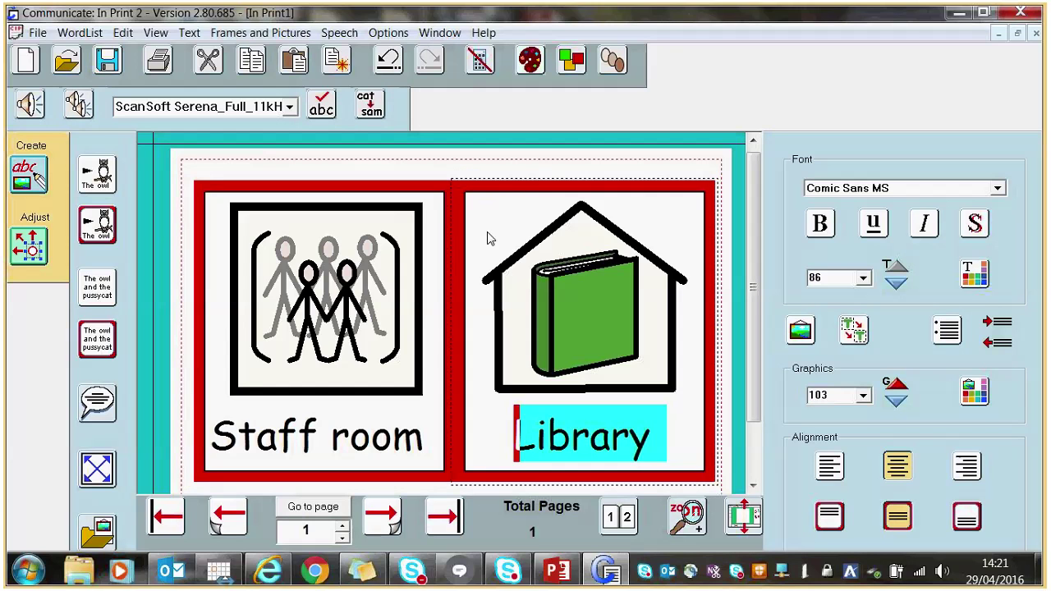
{"action": "left_click", "coordinate": [441, 210]}
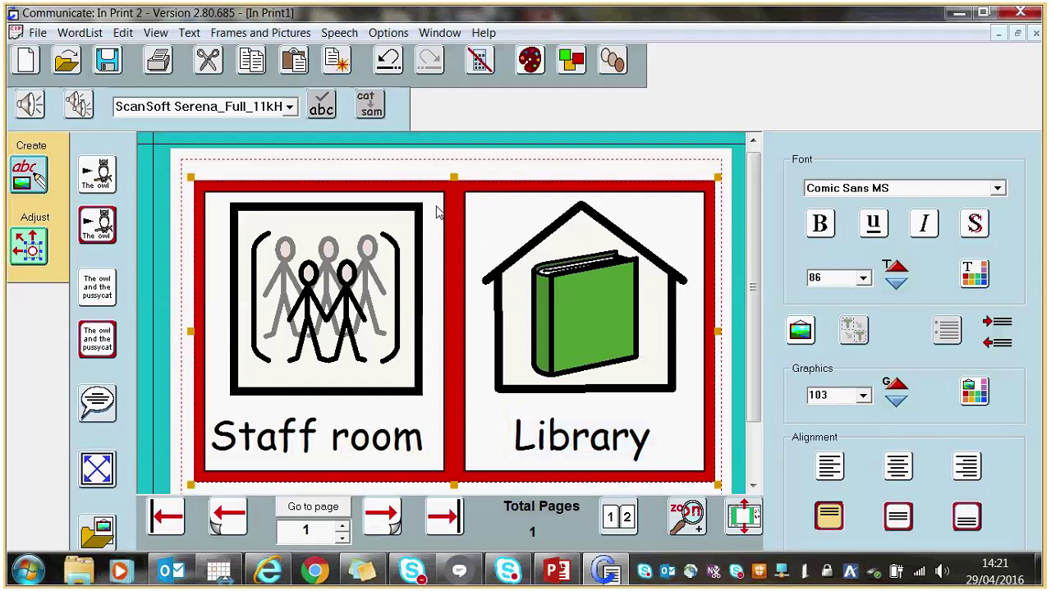
{"action": "left_click", "coordinate": [386, 525]}
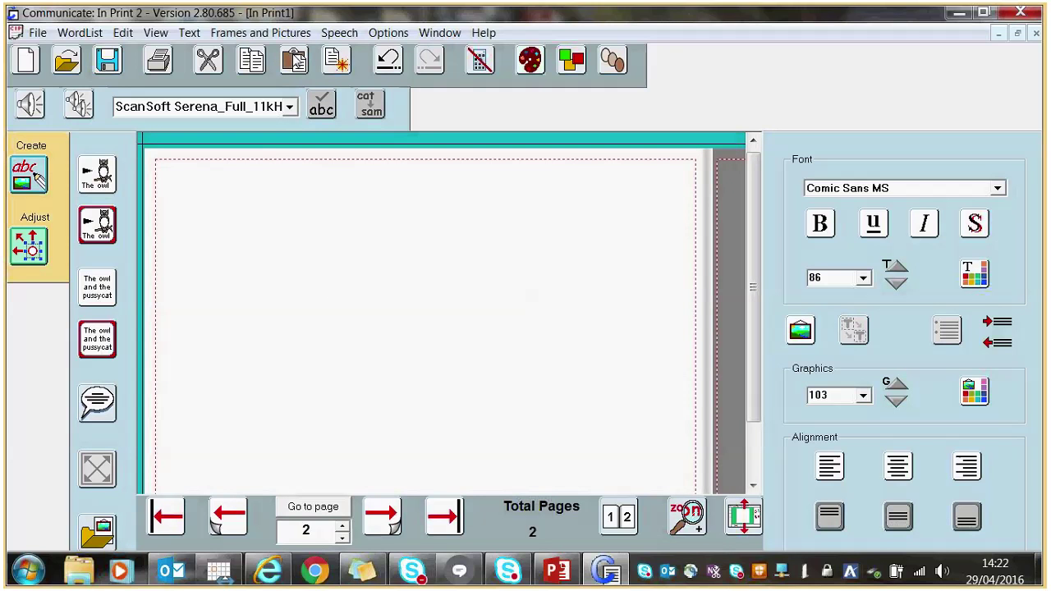
{"action": "left_click", "coordinate": [294, 60]}
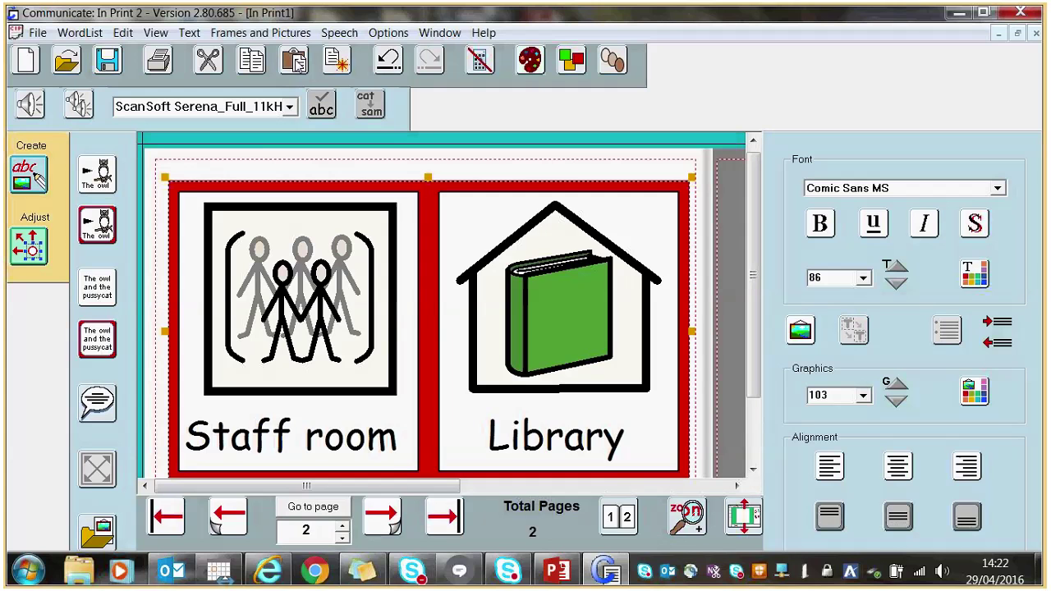
Erase the 'Staff room' label from the left cell of the copy
{"action": "left_click", "coordinate": [399, 407]}
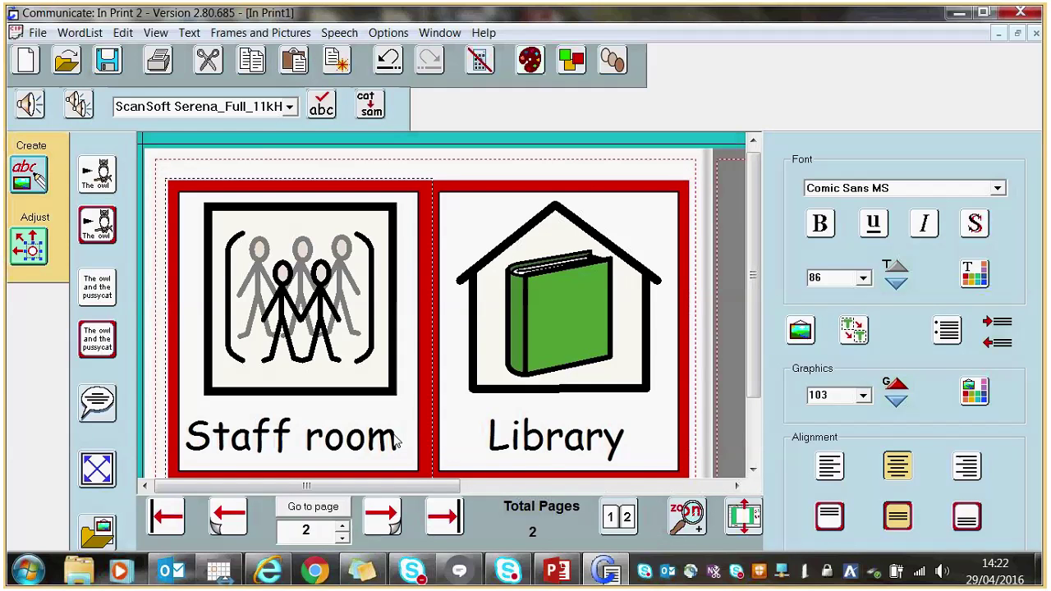
{"action": "left_click", "coordinate": [401, 441]}
{"action": "key", "text": "BackSpace"}
{"action": "key", "text": "BackSpace"}
{"action": "key", "text": "BackSpace"}
{"action": "key", "text": "BackSpace"}
{"action": "key", "text": "BackSpace"}
{"action": "key", "text": "BackSpace"}
{"action": "key", "text": "BackSpace"}
{"action": "key", "text": "BackSpace"}
{"action": "key", "text": "BackSpace"}
{"action": "key", "text": "BackSpace"}
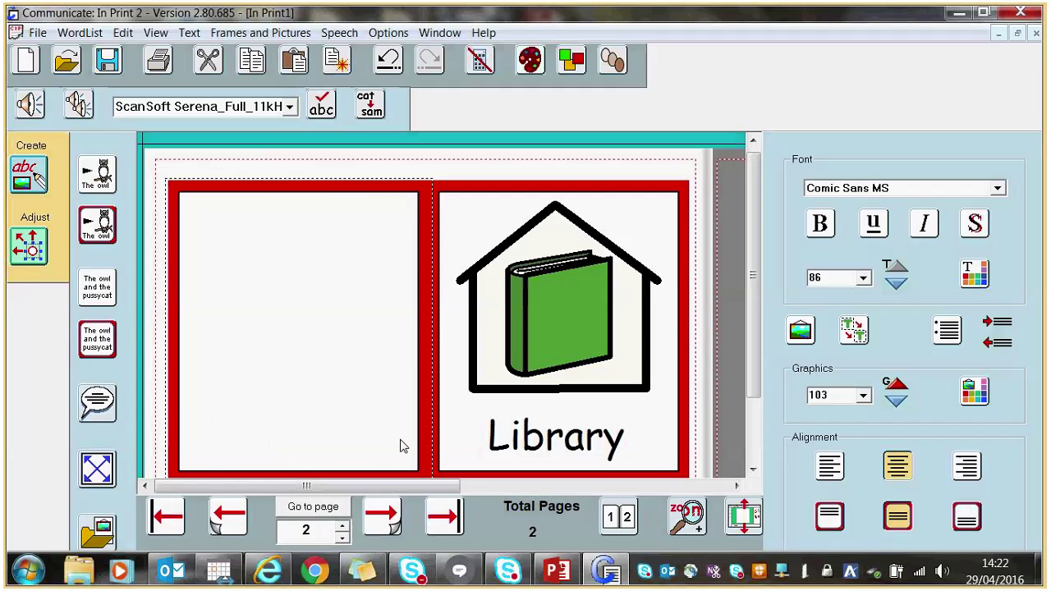
Type 'Gym' in the left cell and replace 'Library' with 'Toilets', re-centring both
{"action": "type", "text": "Gym"}
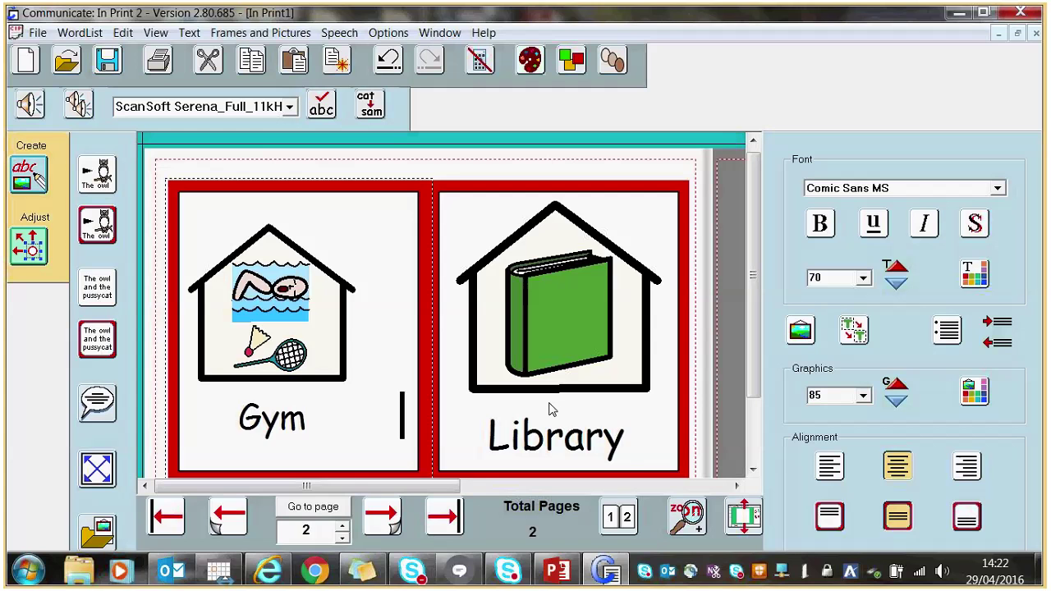
{"action": "key", "text": "BackSpace"}
{"action": "key", "text": "BackSpace"}
{"action": "key", "text": "BackSpace"}
{"action": "key", "text": "BackSpace"}
{"action": "key", "text": "BackSpace"}
{"action": "key", "text": "BackSpace"}
{"action": "key", "text": "BackSpace"}
{"action": "key", "text": "BackSpace"}
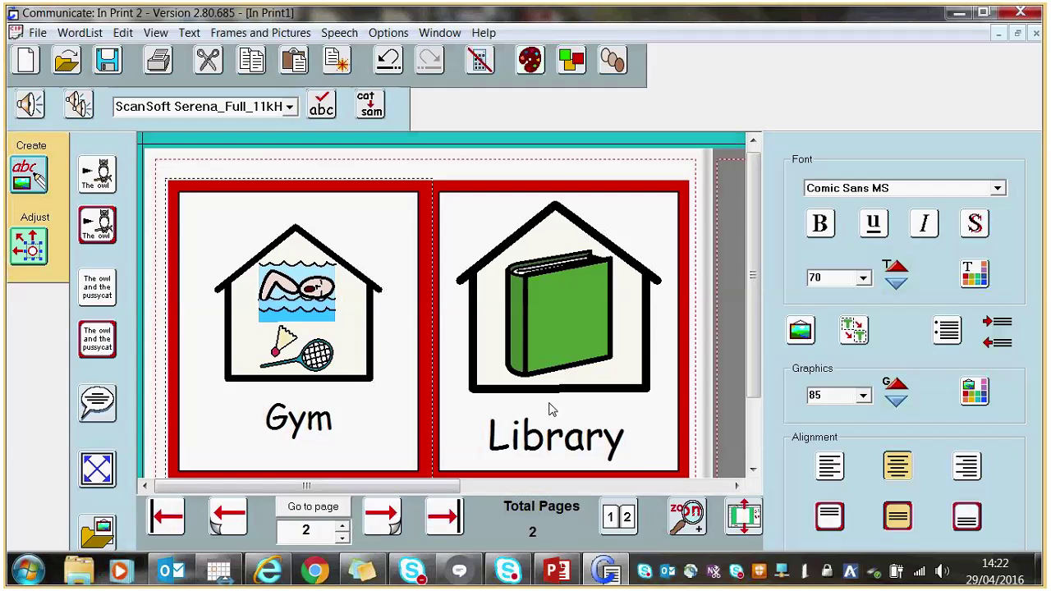
{"action": "left_click", "coordinate": [628, 436]}
{"action": "key", "text": "BackSpace"}
{"action": "key", "text": "BackSpace"}
{"action": "key", "text": "BackSpace"}
{"action": "key", "text": "BackSpace"}
{"action": "key", "text": "BackSpace"}
{"action": "key", "text": "BackSpace"}
{"action": "key", "text": "BackSpace"}
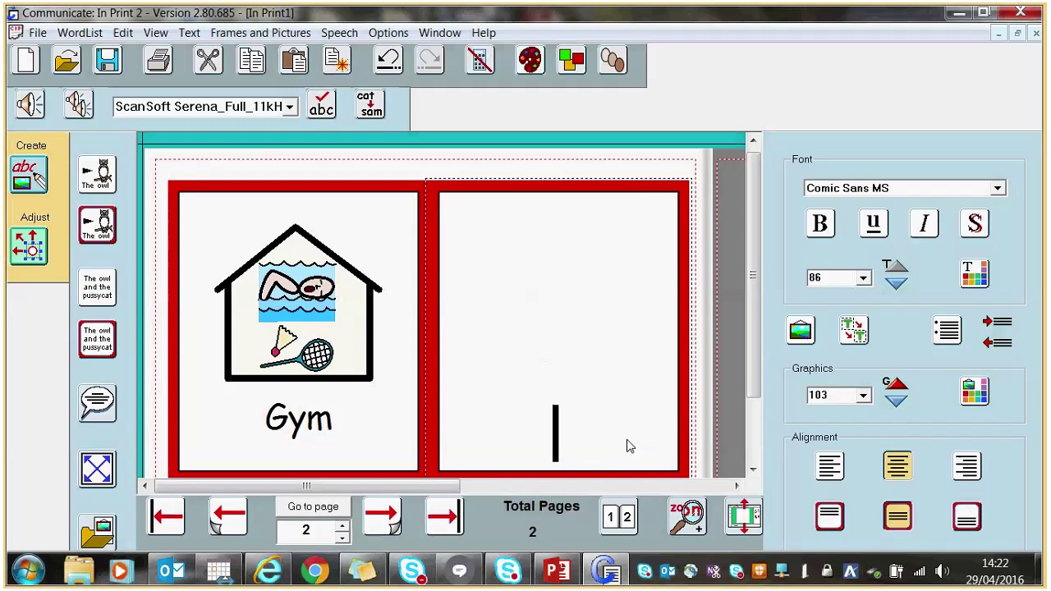
{"action": "type", "text": "Toilets"}
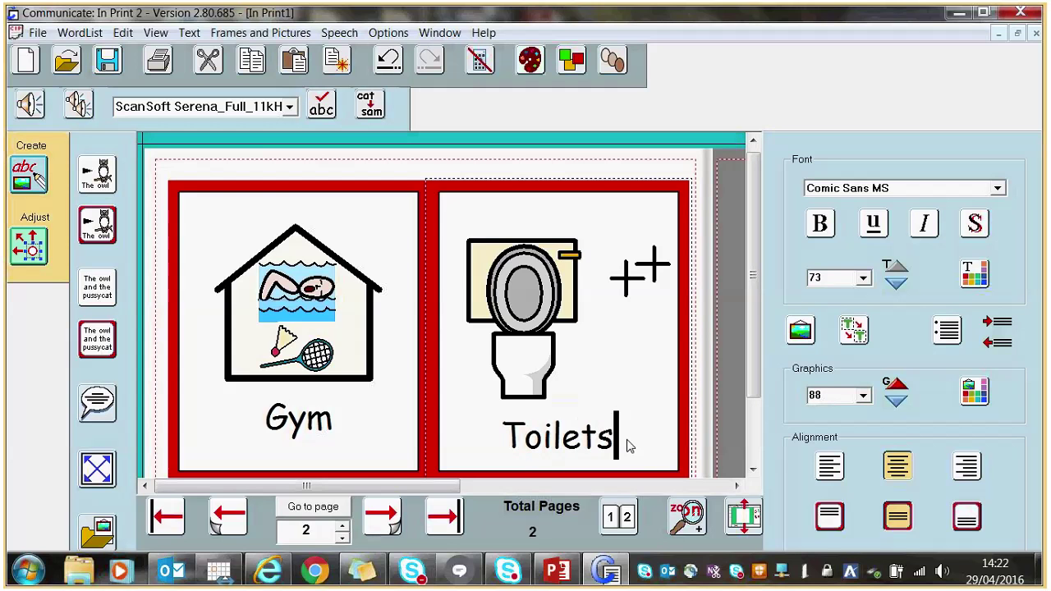
{"action": "key", "text": "Return"}
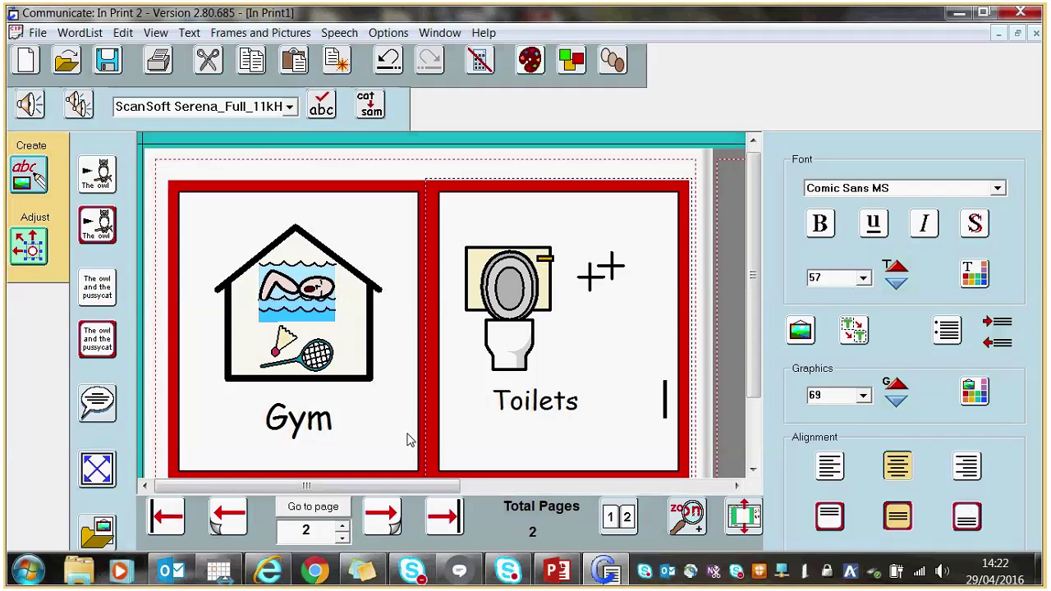
{"action": "key", "text": "BackSpace"}
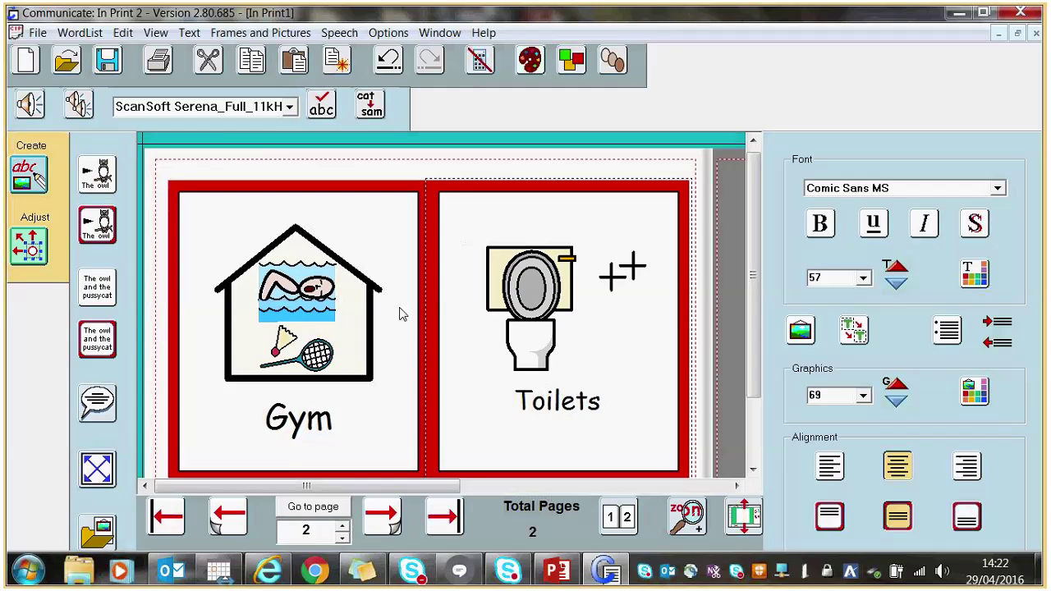
Copy the Gym and Toilets frame from page 2 onto a new page 4
{"action": "left_click", "coordinate": [231, 516]}
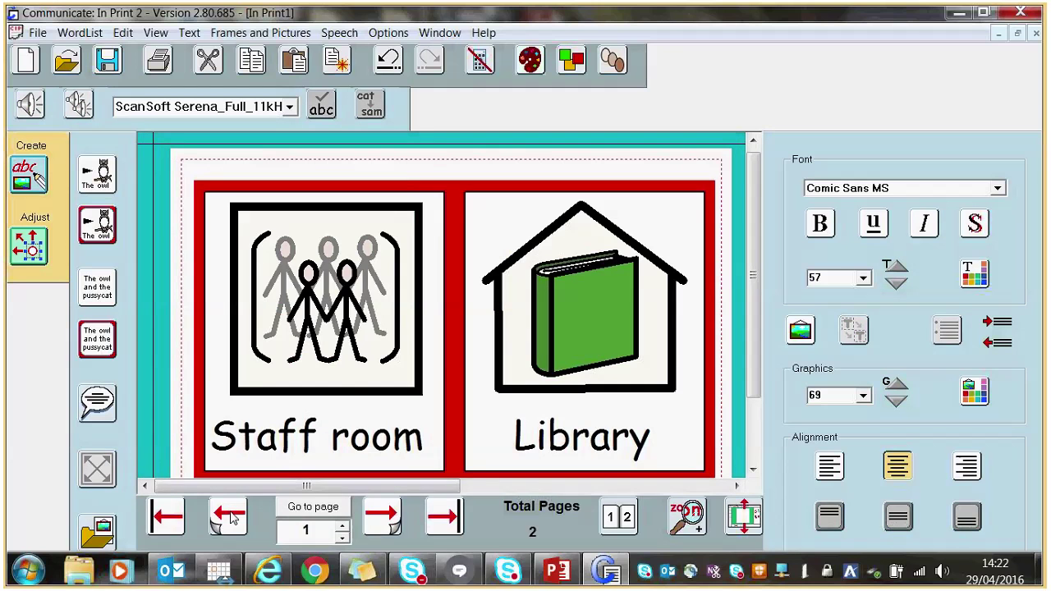
{"action": "left_click", "coordinate": [382, 525]}
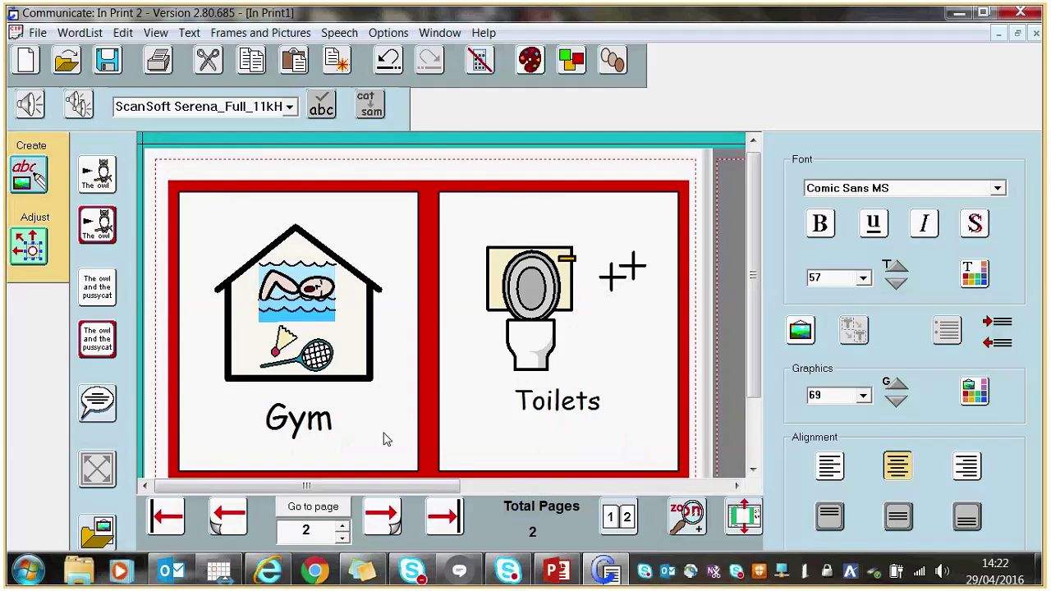
{"action": "left_click", "coordinate": [395, 344]}
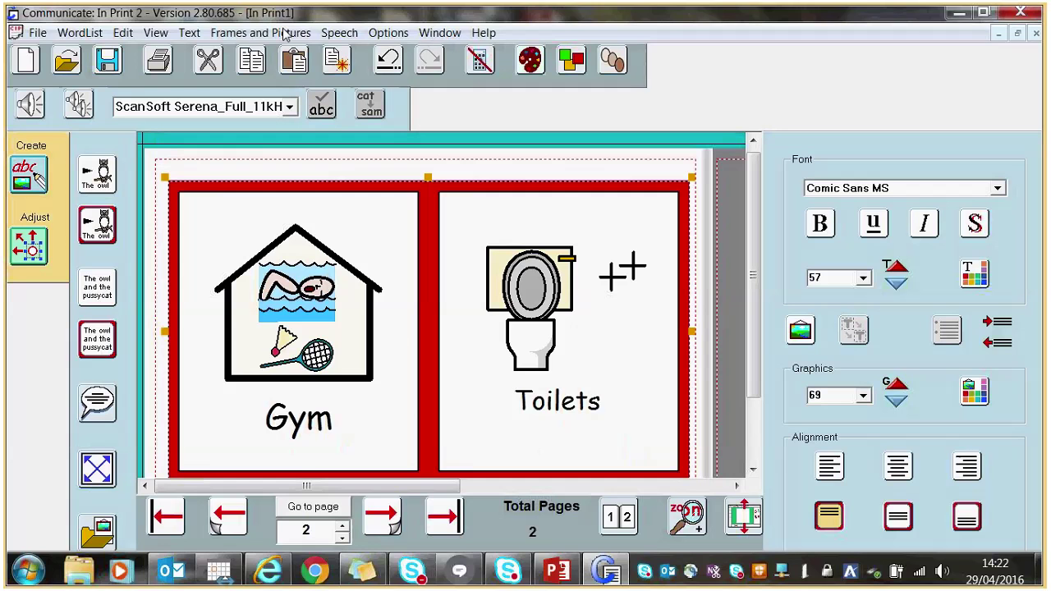
{"action": "left_click", "coordinate": [383, 529]}
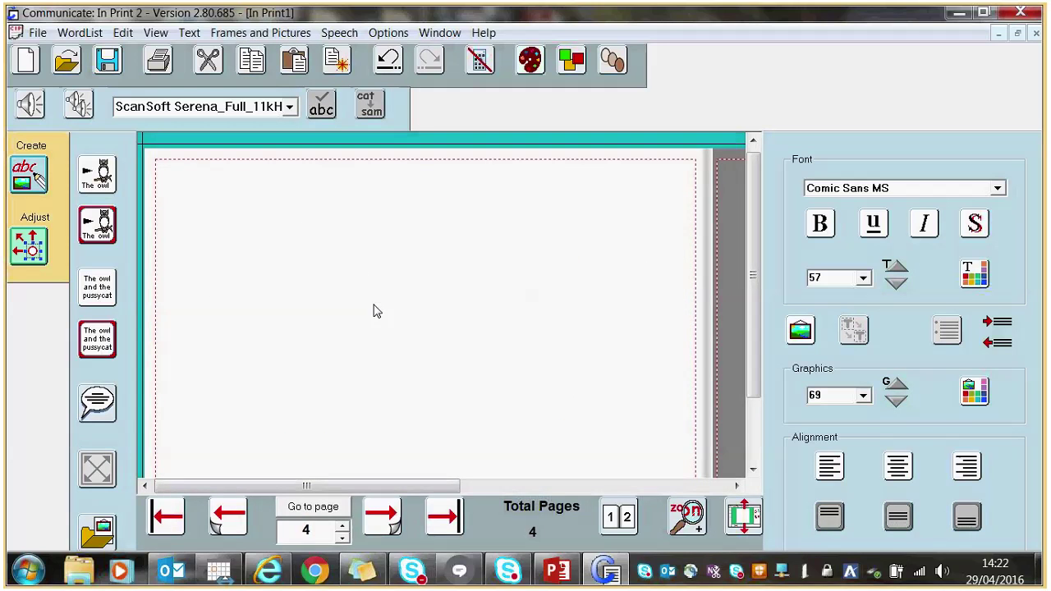
{"action": "left_click", "coordinate": [293, 61]}
{"action": "left_click", "coordinate": [355, 394]}
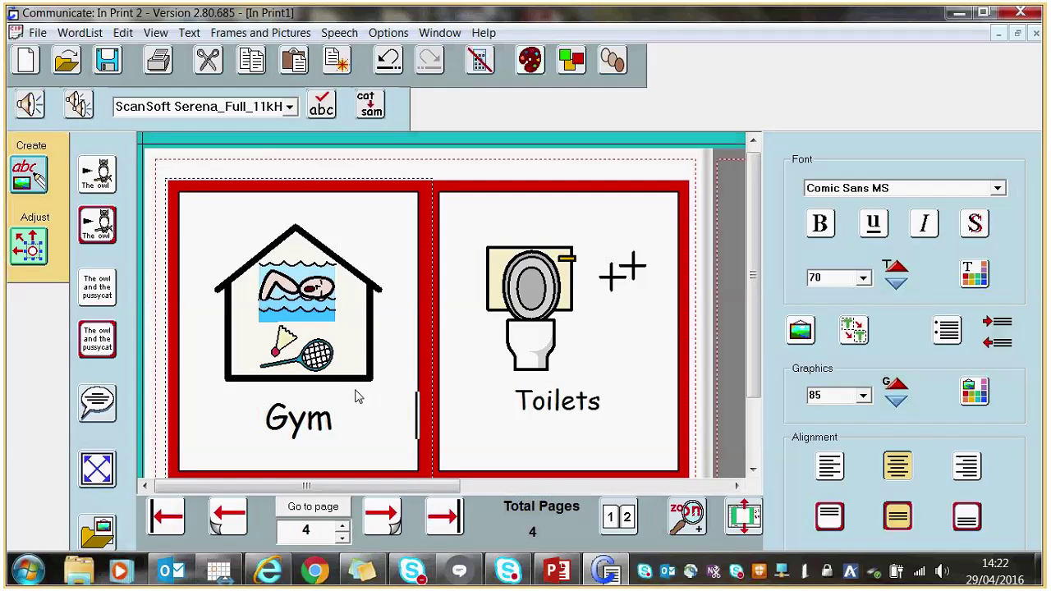
Replace the Gym label on page 4 with 'Office' so the desk symbol appears
{"action": "key", "text": "BackSpace"}
{"action": "key", "text": "BackSpace"}
{"action": "key", "text": "BackSpace"}
{"action": "key", "text": "BackSpace"}
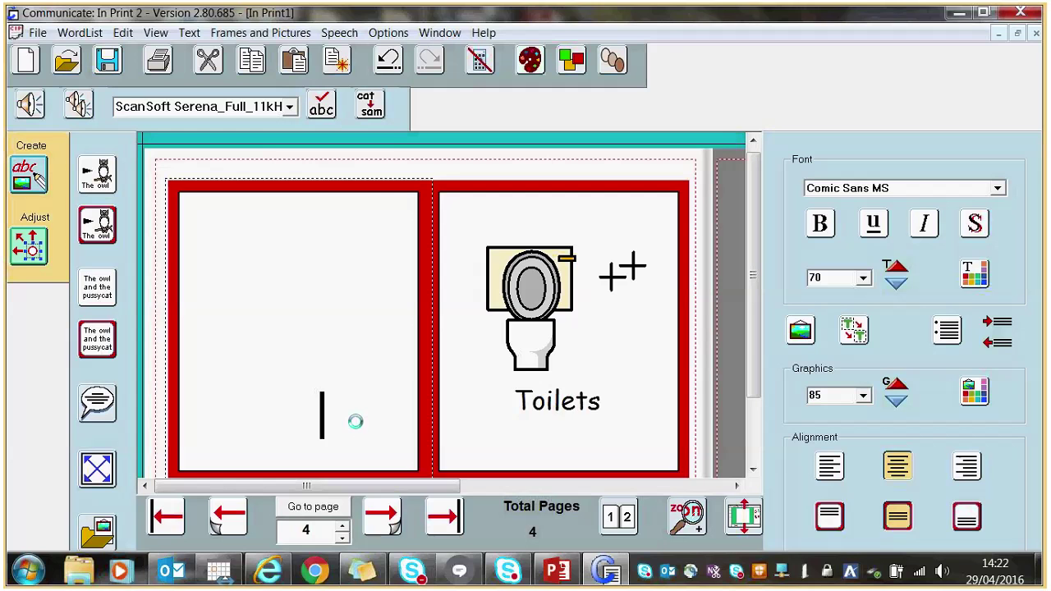
{"action": "type", "text": "Office"}
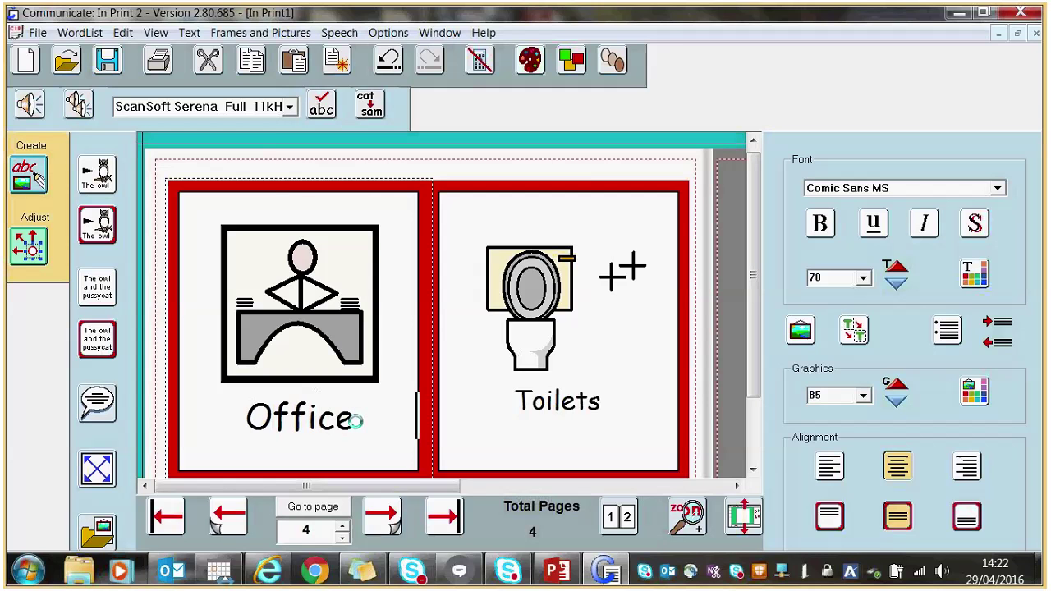
{"action": "left_click", "coordinate": [600, 412]}
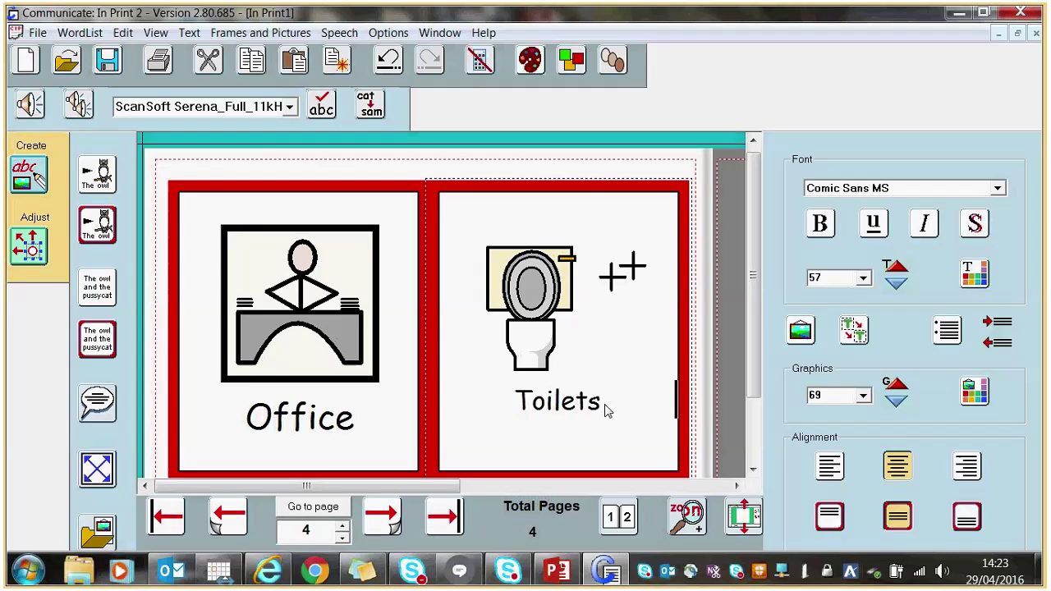